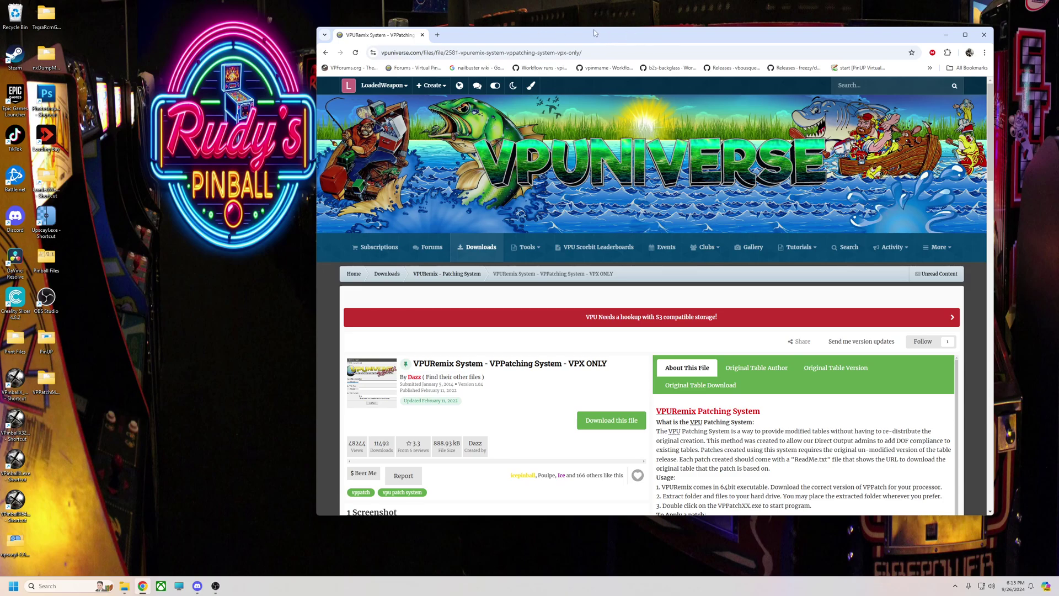
# - Review the VPURemix Patching System download page and its instructions for applying a patch
pyautogui.moveTo(603, 36); pyautogui.dragTo(555, 17)
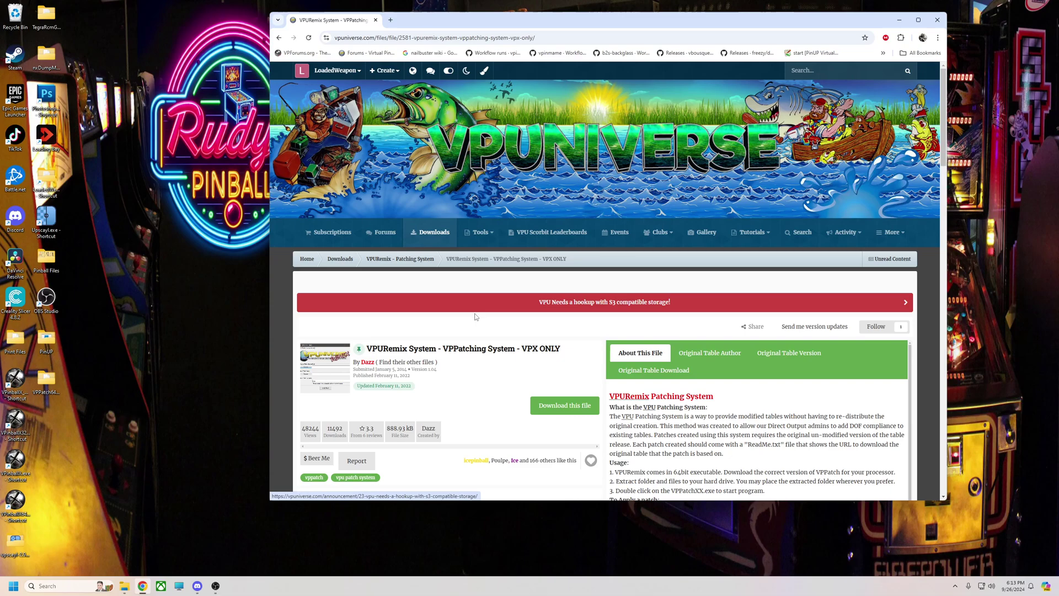
pyautogui.scroll(-2, 475, 334)
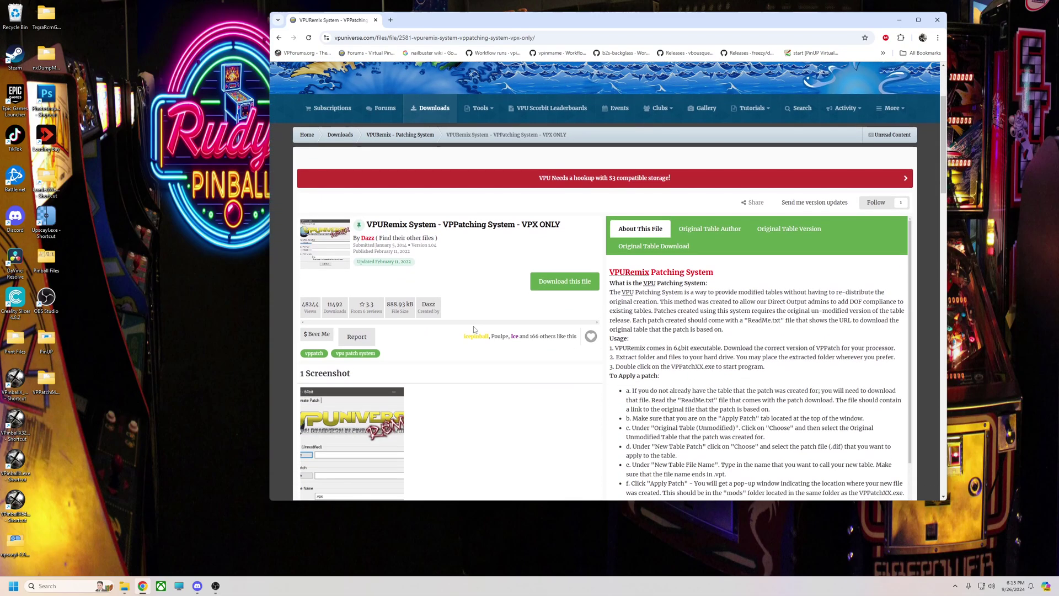
pyautogui.scroll(-1, 463, 334)
pyautogui.scroll(3, 460, 334)
pyautogui.scroll(-1, 428, 328)
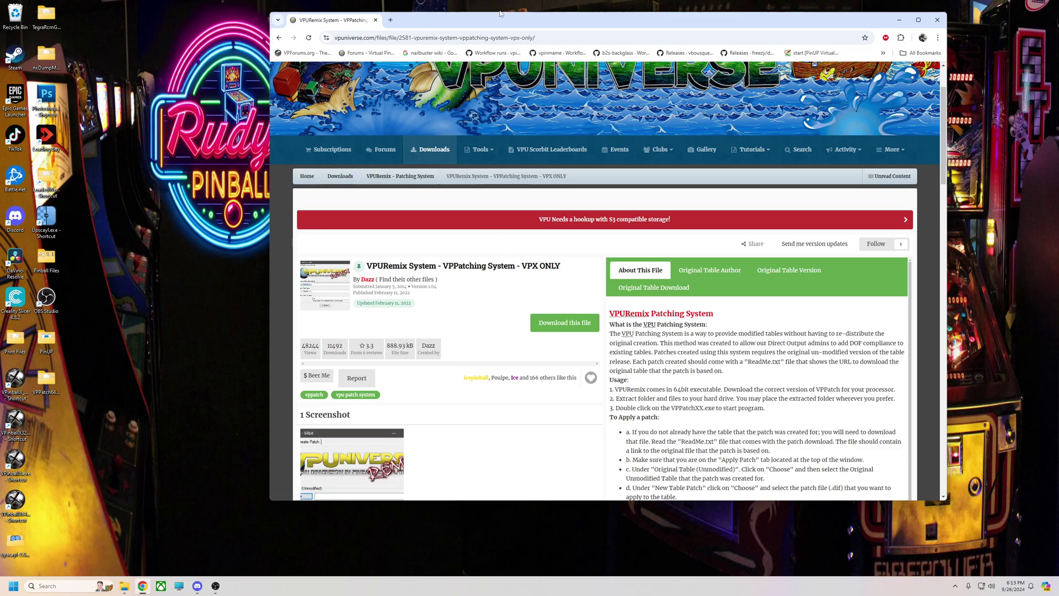
pyautogui.moveTo(498, 25); pyautogui.dragTo(511, 22)
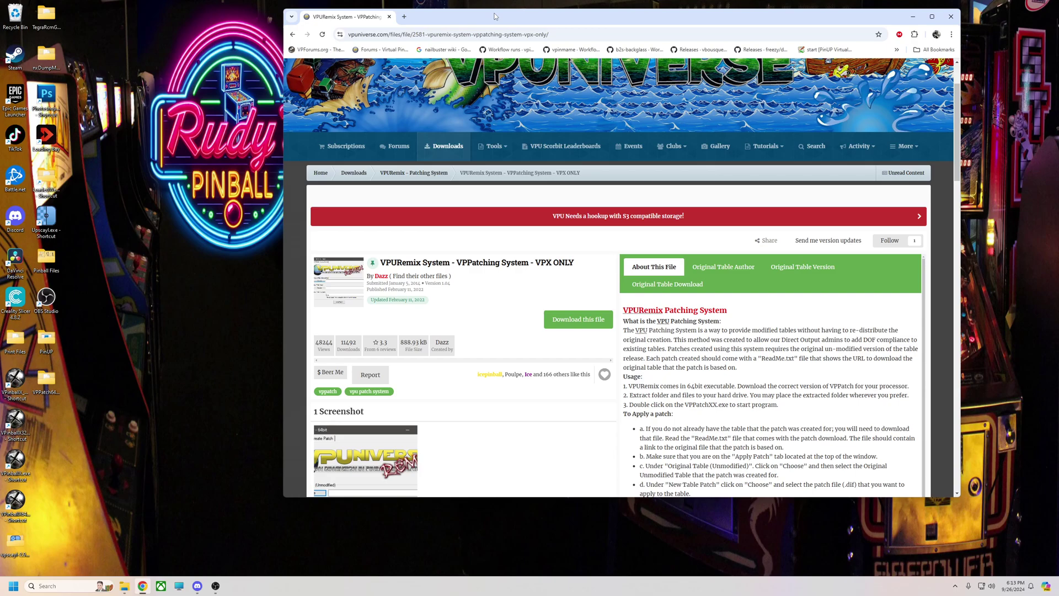
pyautogui.moveTo(494, 16); pyautogui.dragTo(495, 29)
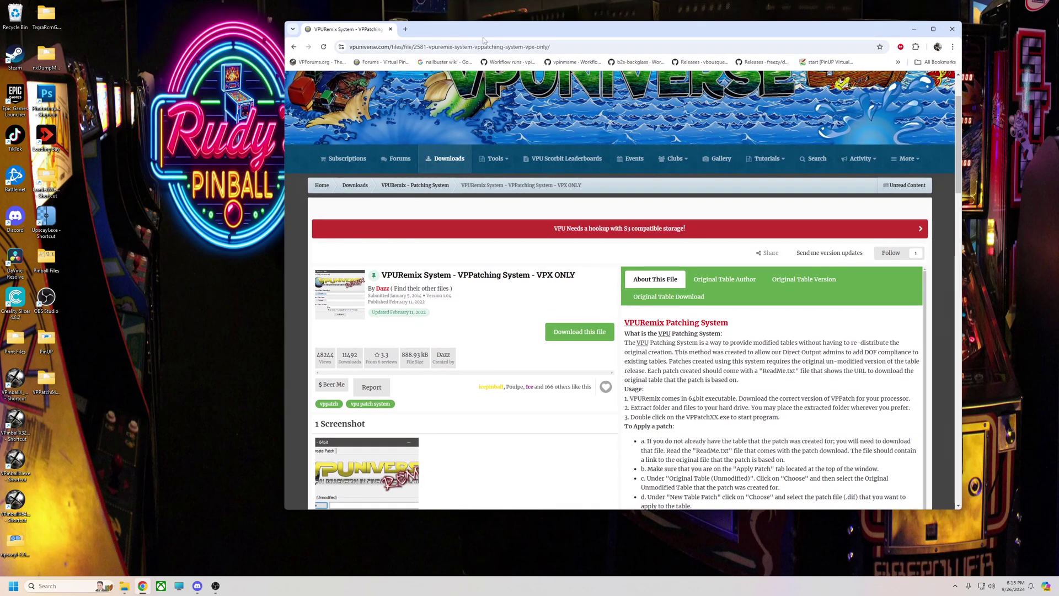
pyautogui.moveTo(483, 40); pyautogui.dragTo(484, 40)
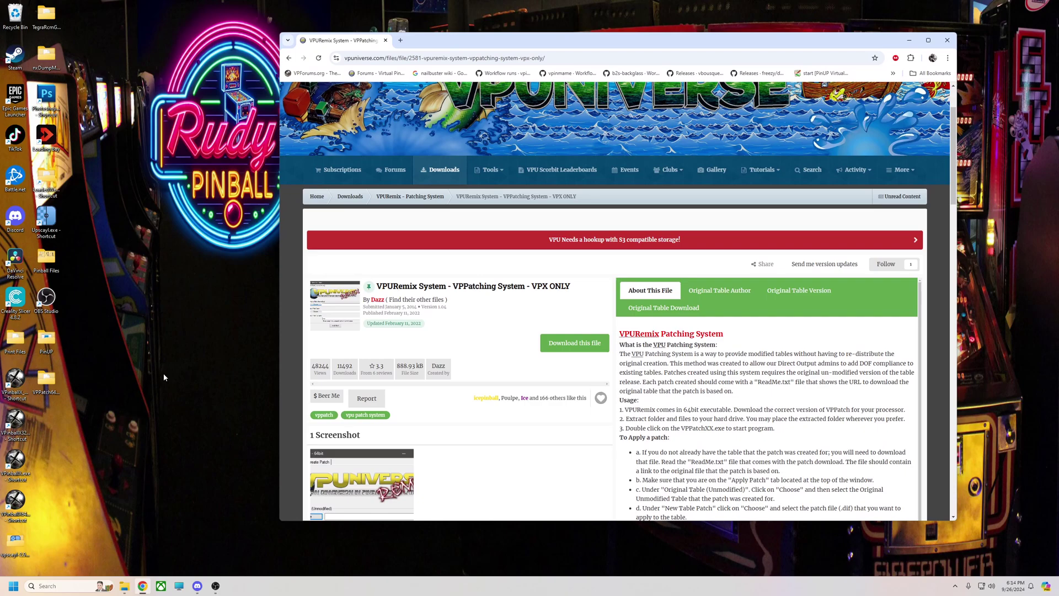
# - Open the VPPatch64_v1.04 folder from the desktop and select the Timelord LW.dif patch file
pyautogui.doubleClick(46, 379)
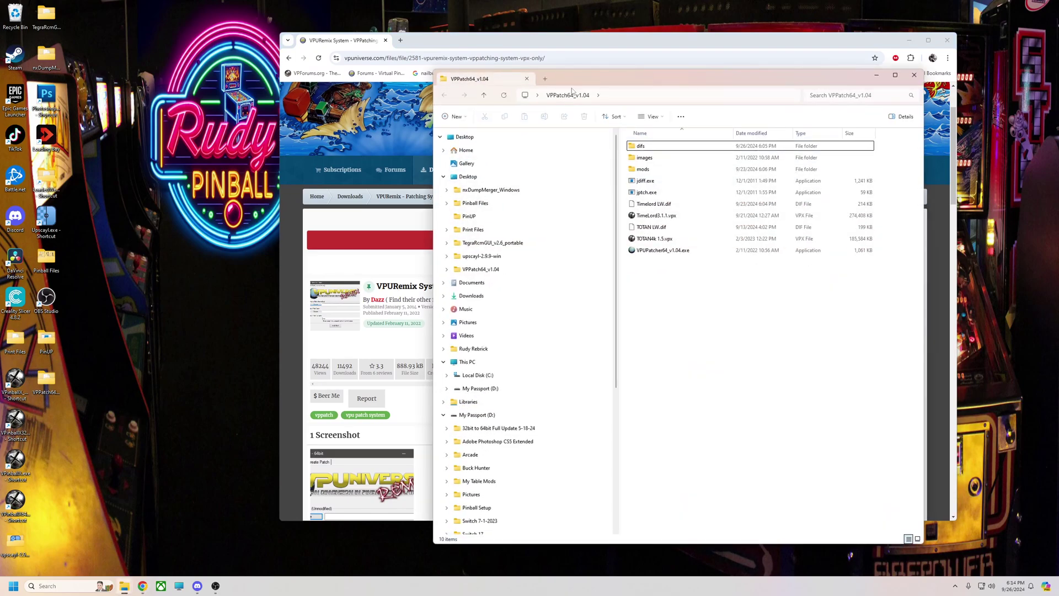
pyautogui.moveTo(620, 78); pyautogui.dragTo(383, 63)
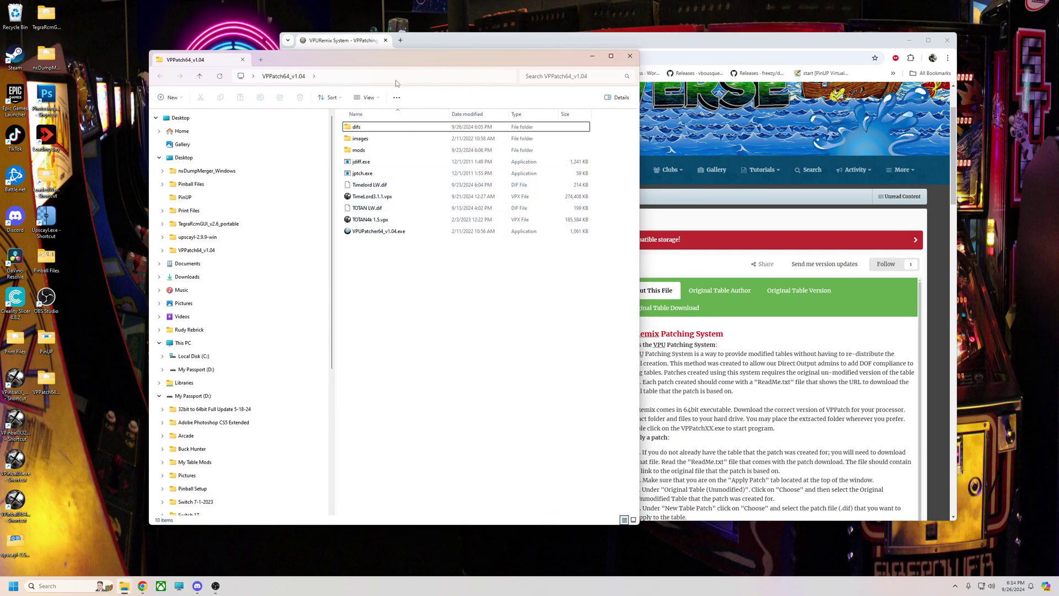
pyautogui.moveTo(385, 64); pyautogui.dragTo(430, 75)
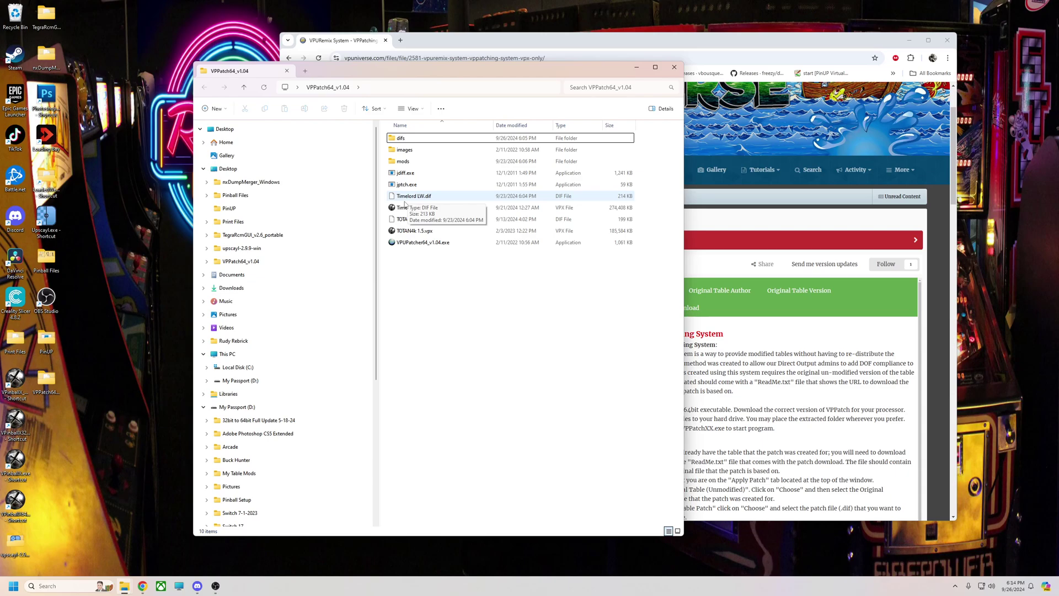
pyautogui.click(411, 199)
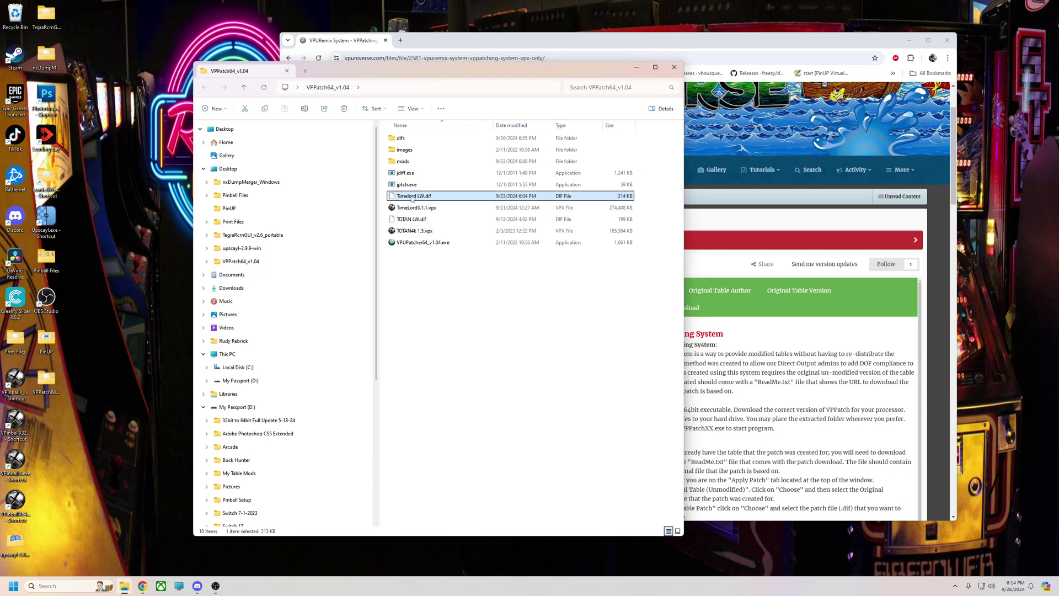
pyautogui.moveTo(425, 82)
pyautogui.mouseDown()
pyautogui.moveTo(428, 62)
pyautogui.moveTo(437, 89)
pyautogui.mouseUp()
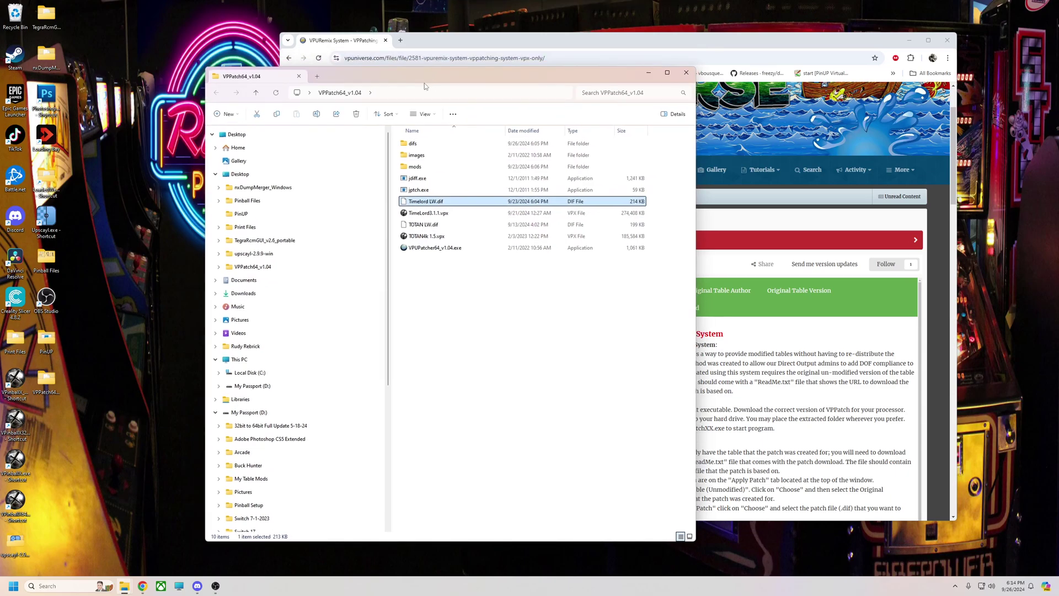
# - Launch VPUPatcher64_v1.04.exe from the folder and move its window clear of the file names
pyautogui.doubleClick(423, 249)
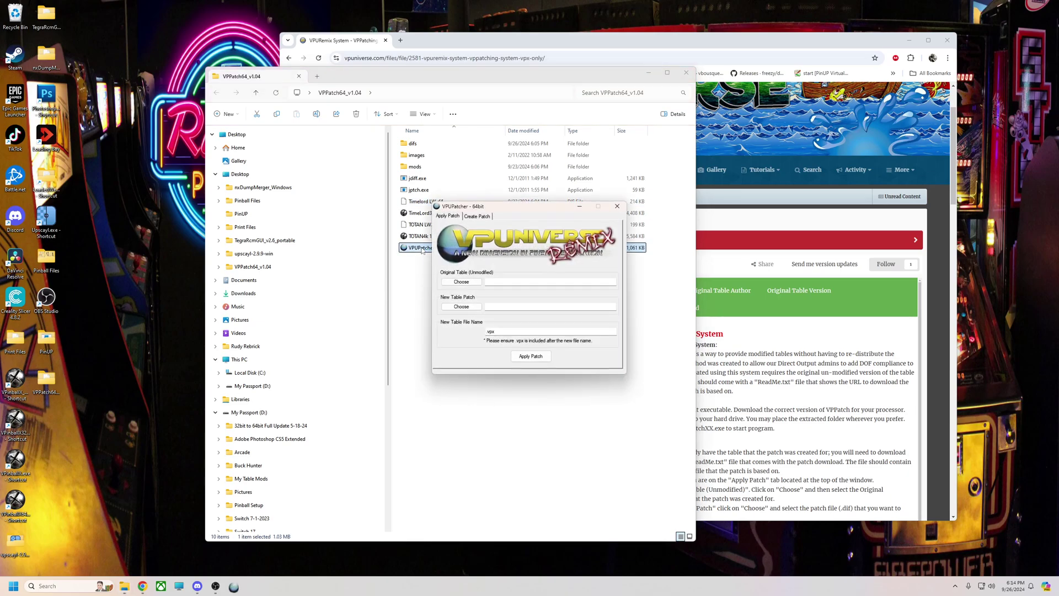
pyautogui.moveTo(536, 212); pyautogui.dragTo(476, 218)
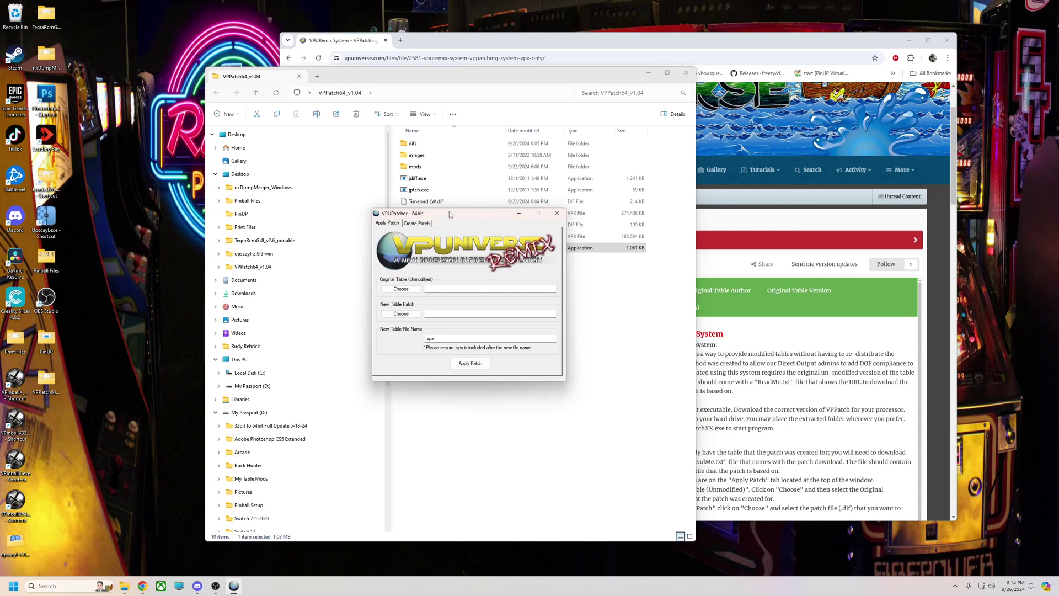
pyautogui.moveTo(452, 216); pyautogui.dragTo(583, 214)
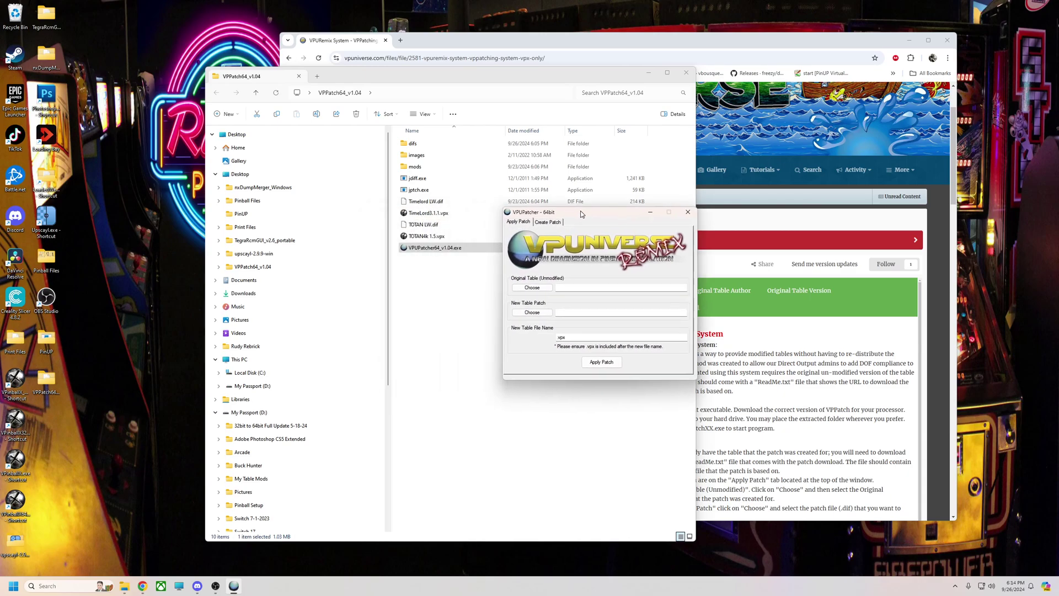
# - Load TimeLord3.1.1.vpx from the desktop's VPPatch64_v1.04 folder as the original unmodified table
pyautogui.click(532, 289)
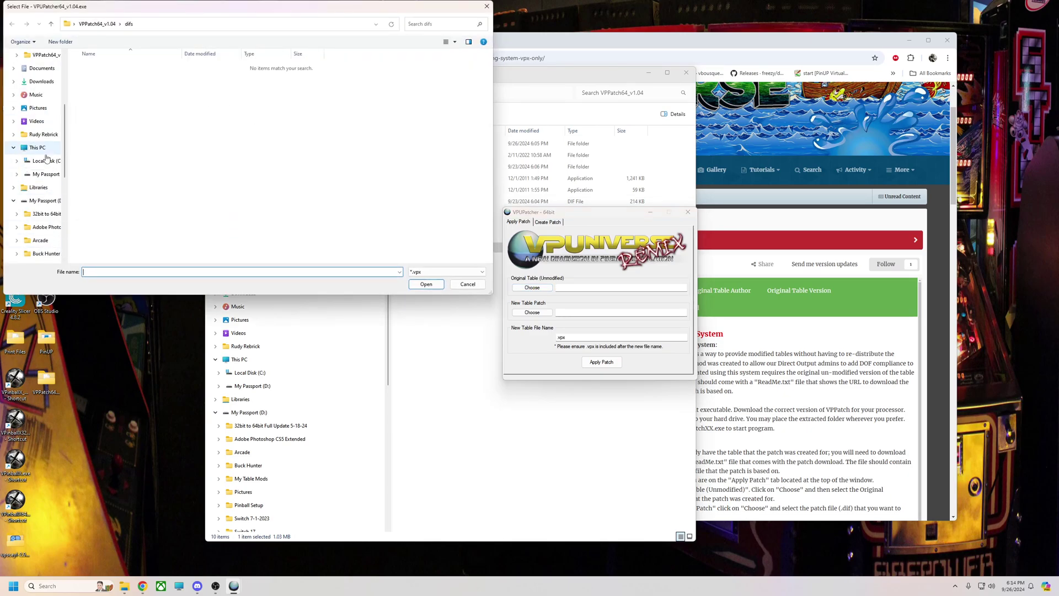
pyautogui.scroll(3, 38, 149)
pyautogui.click(35, 57)
pyautogui.click(134, 203)
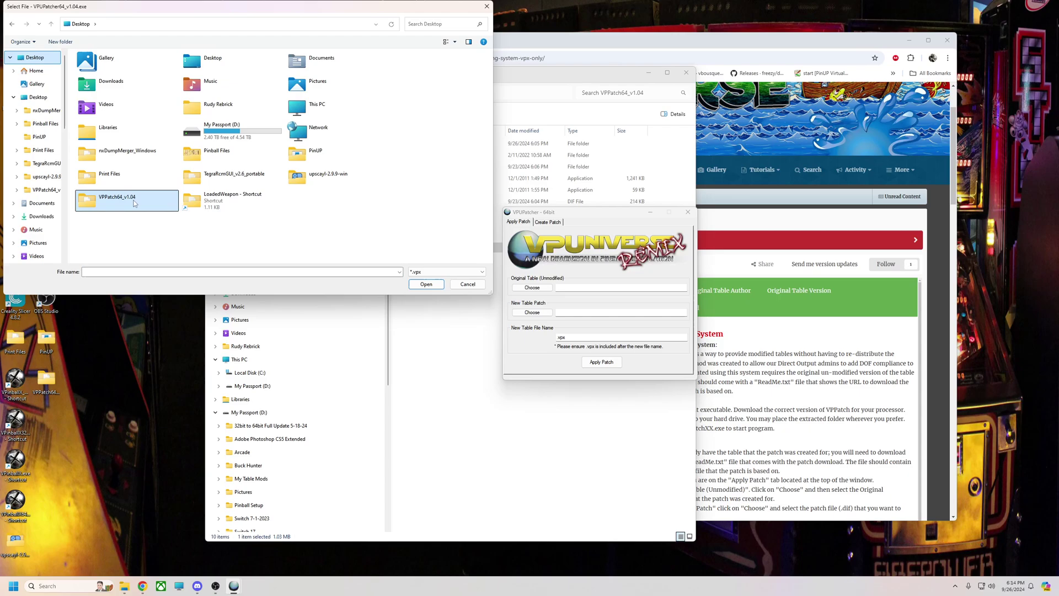
pyautogui.doubleClick(102, 204)
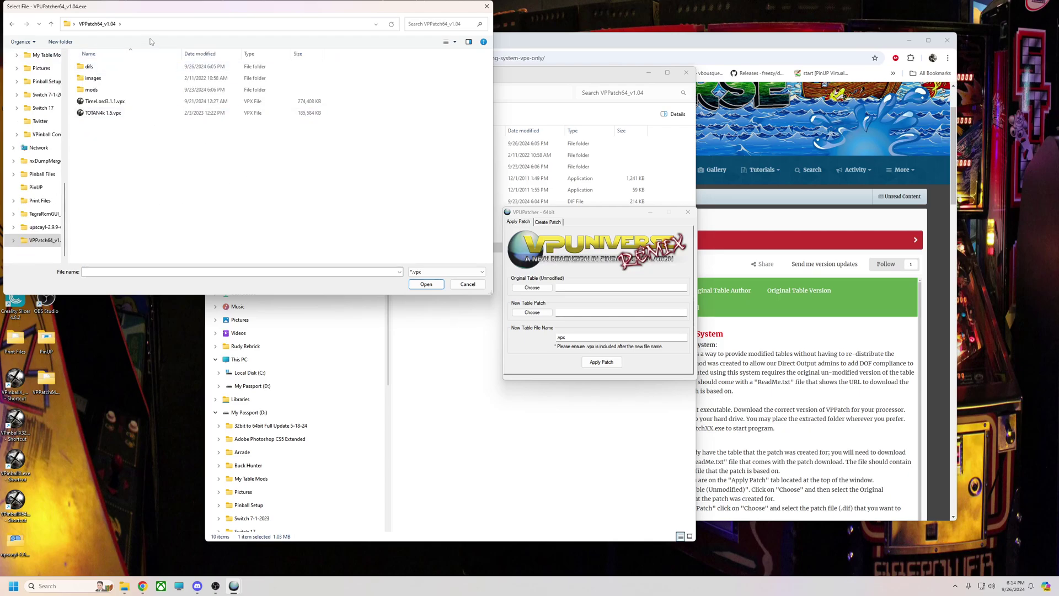
pyautogui.moveTo(175, 10); pyautogui.dragTo(299, 104)
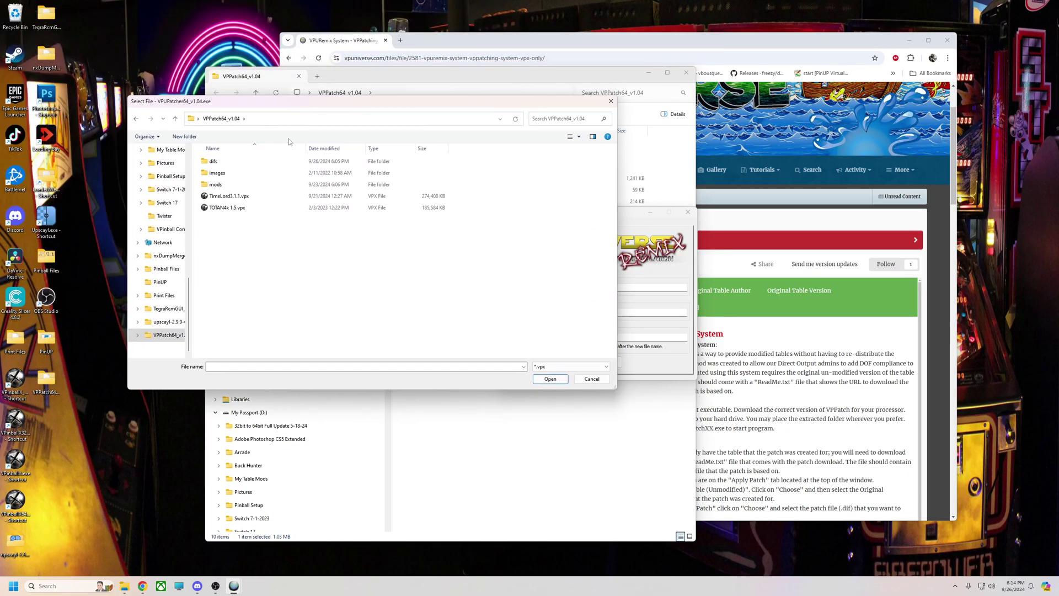
pyautogui.click(241, 199)
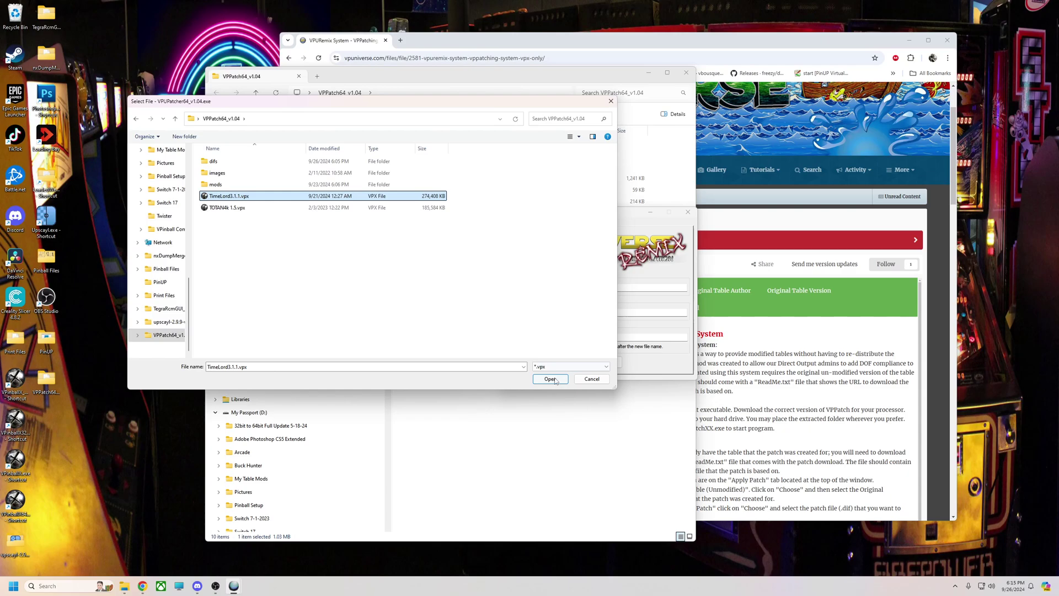
pyautogui.click(550, 379)
# - Load Timelord LW.dif as the new table patch
pyautogui.moveTo(608, 214); pyautogui.dragTo(413, 167)
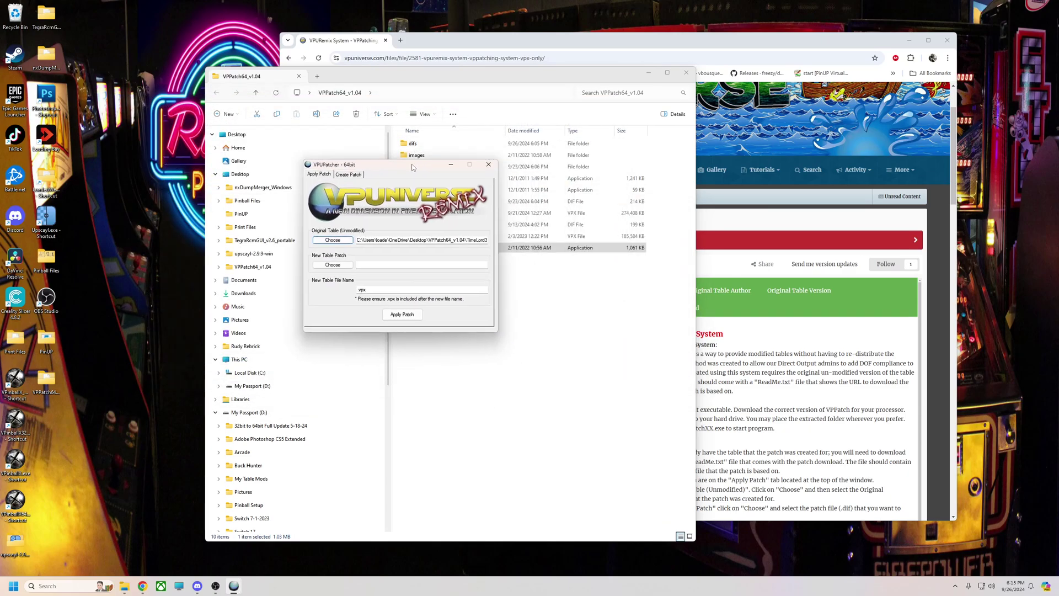
pyautogui.click(334, 267)
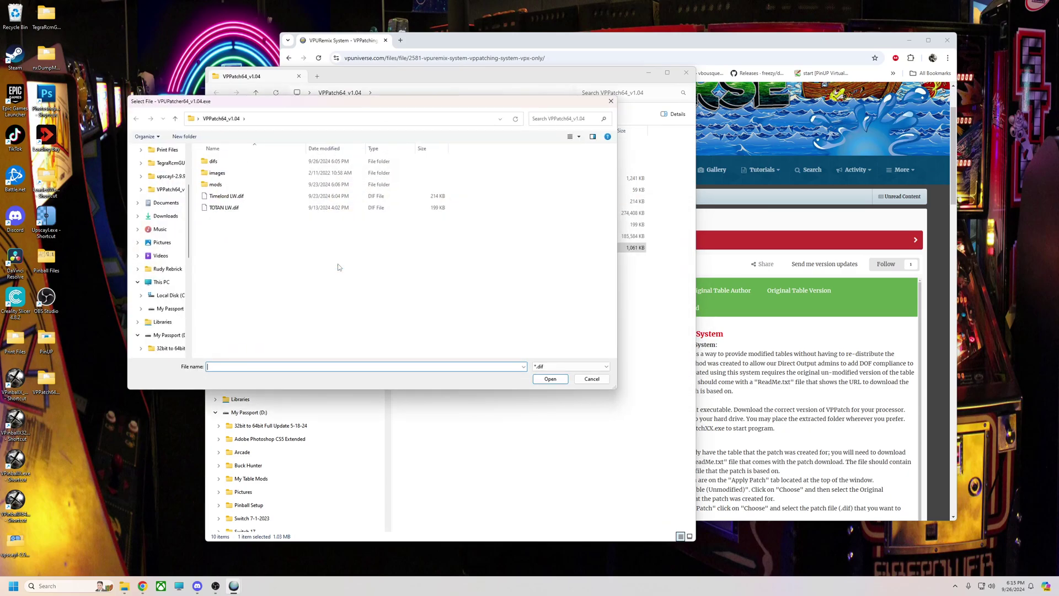
pyautogui.click(220, 196)
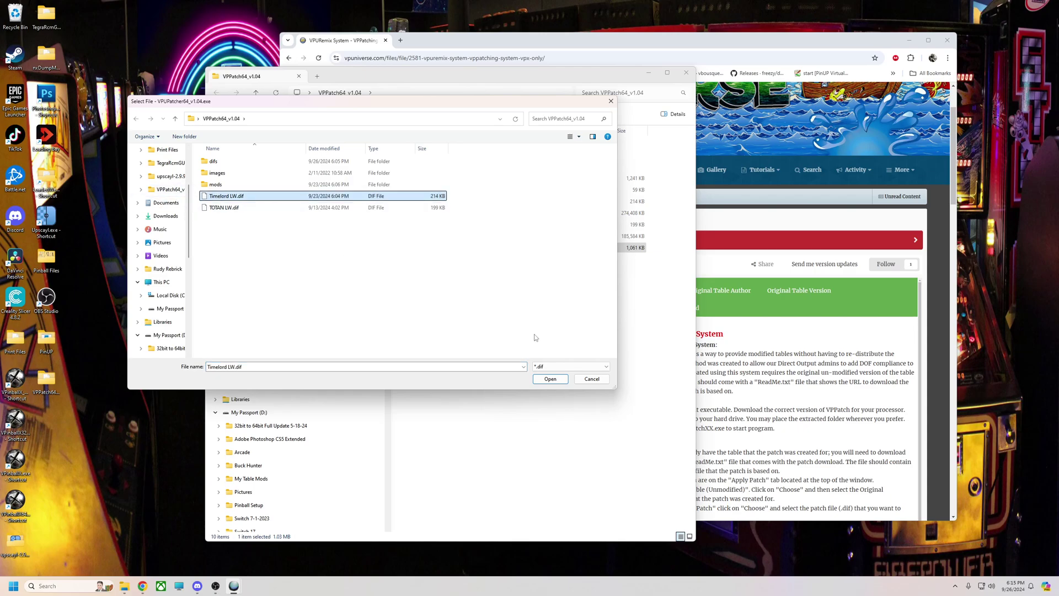
pyautogui.click(550, 378)
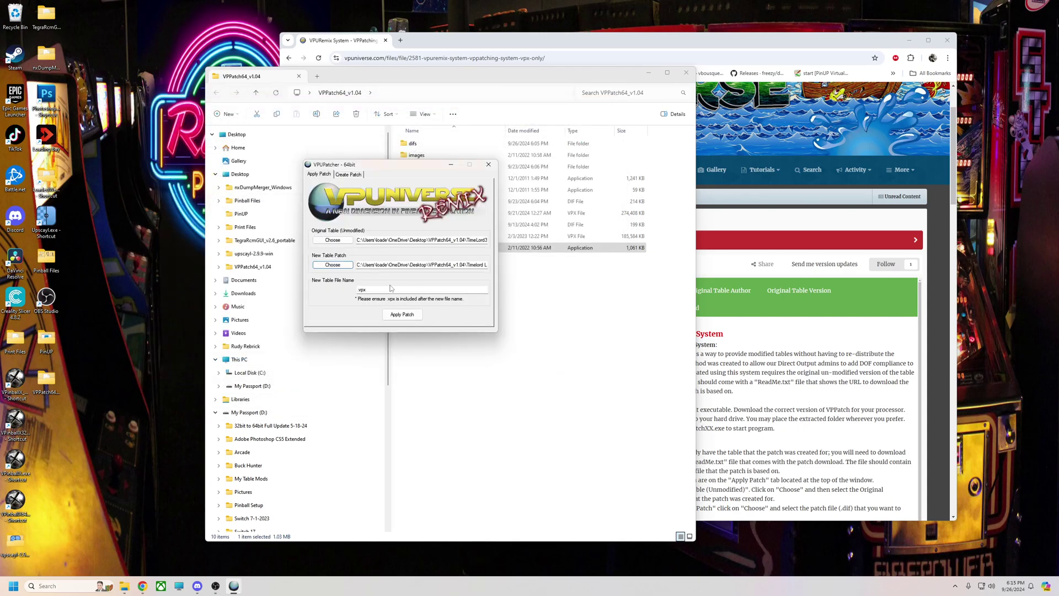
# - Name the new table file TimeLord LW.vpx and apply the patch
pyautogui.click(357, 291)
pyautogui.write('TimeLord LW')
pyautogui.click(403, 316)
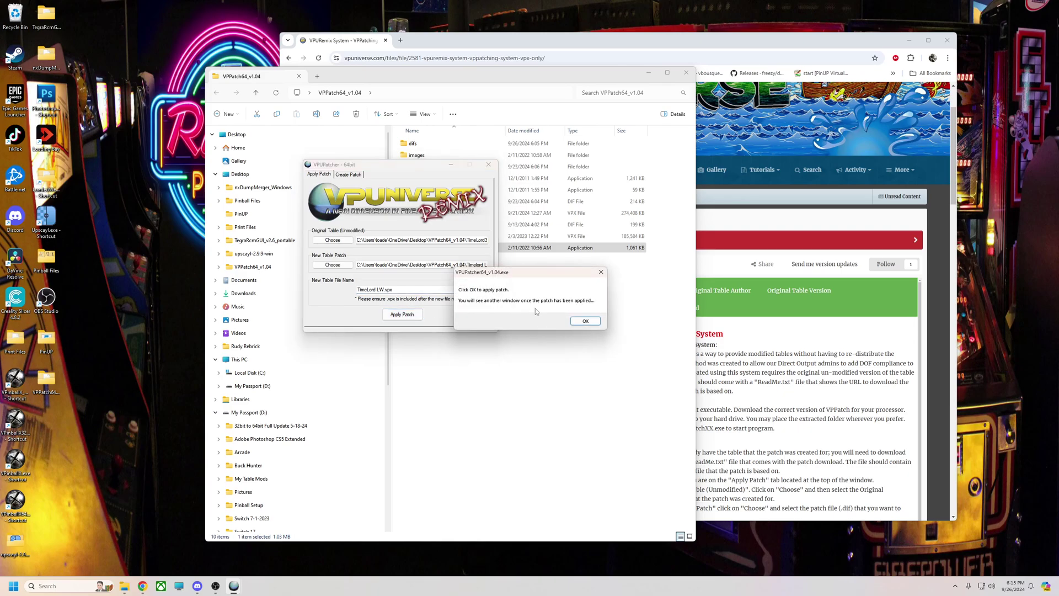
pyautogui.click(592, 323)
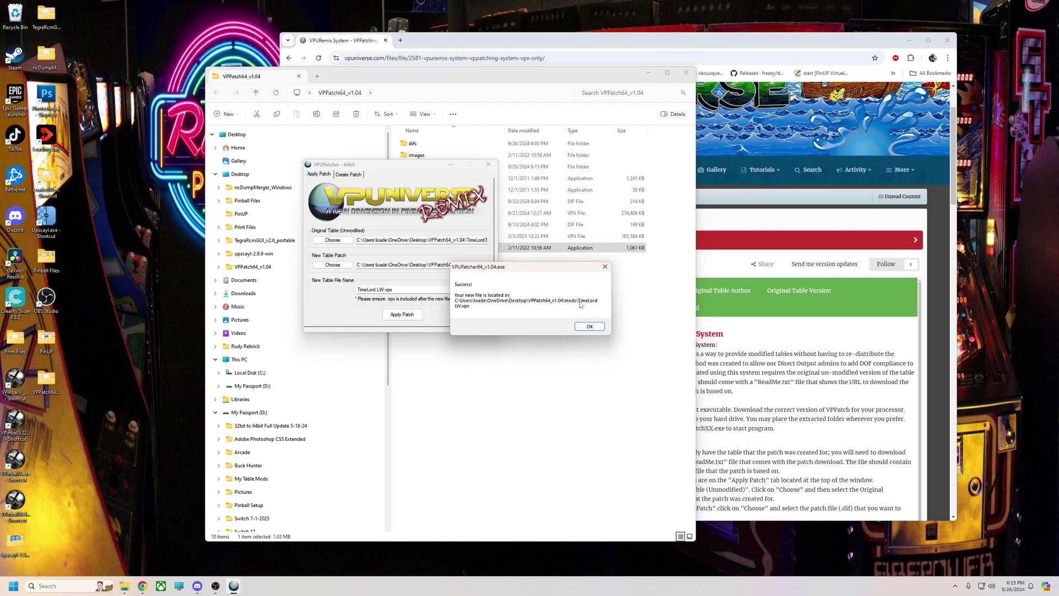
pyautogui.click(588, 326)
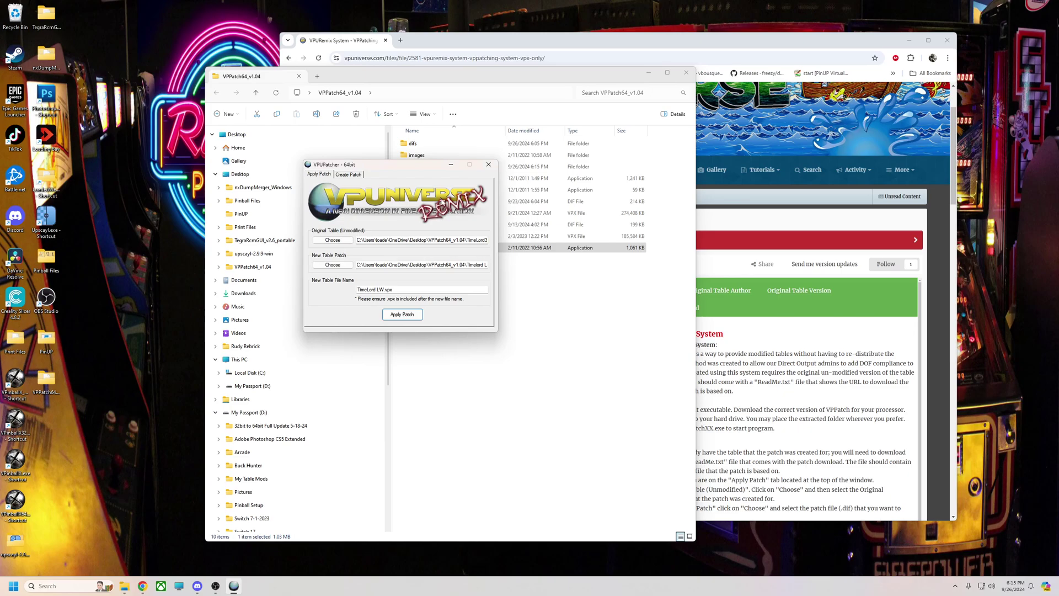
# - Close the patcher and open the mods folder inside VPPatch64_v1.04
pyautogui.click(489, 166)
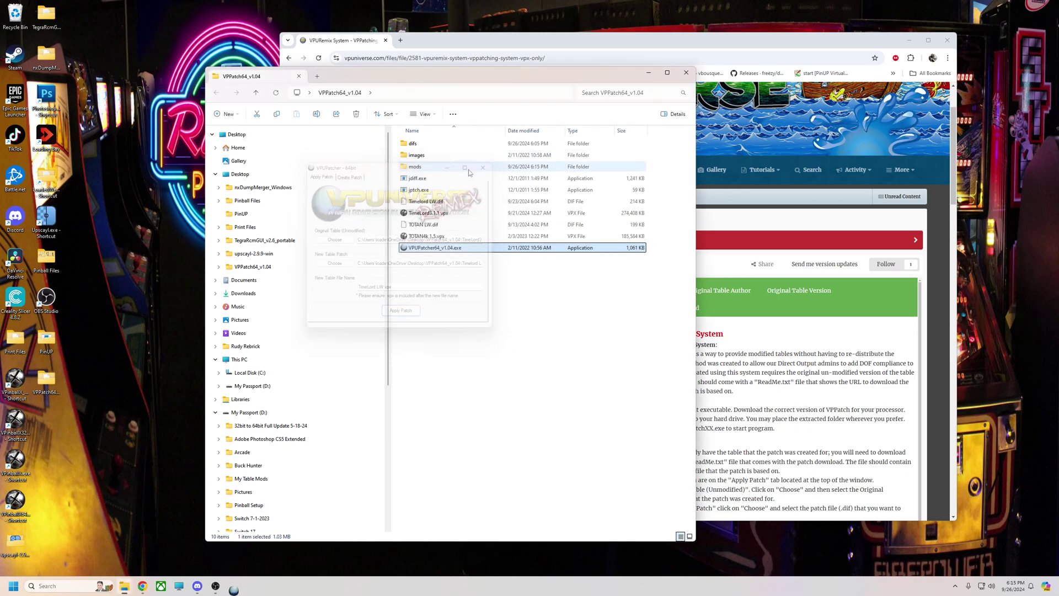
pyautogui.doubleClick(411, 168)
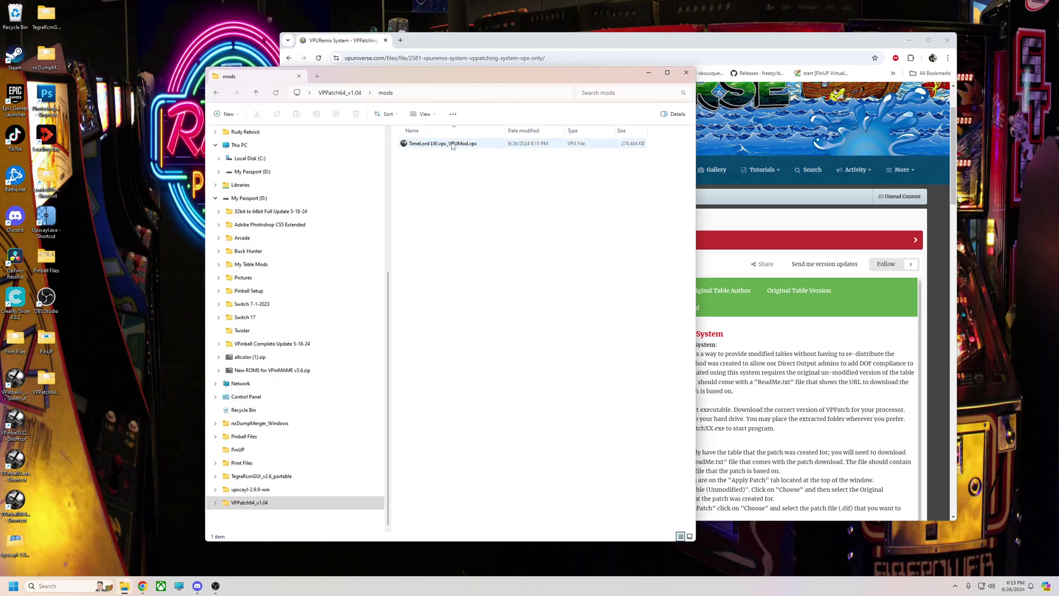
pyautogui.moveTo(469, 75); pyautogui.dragTo(449, 106)
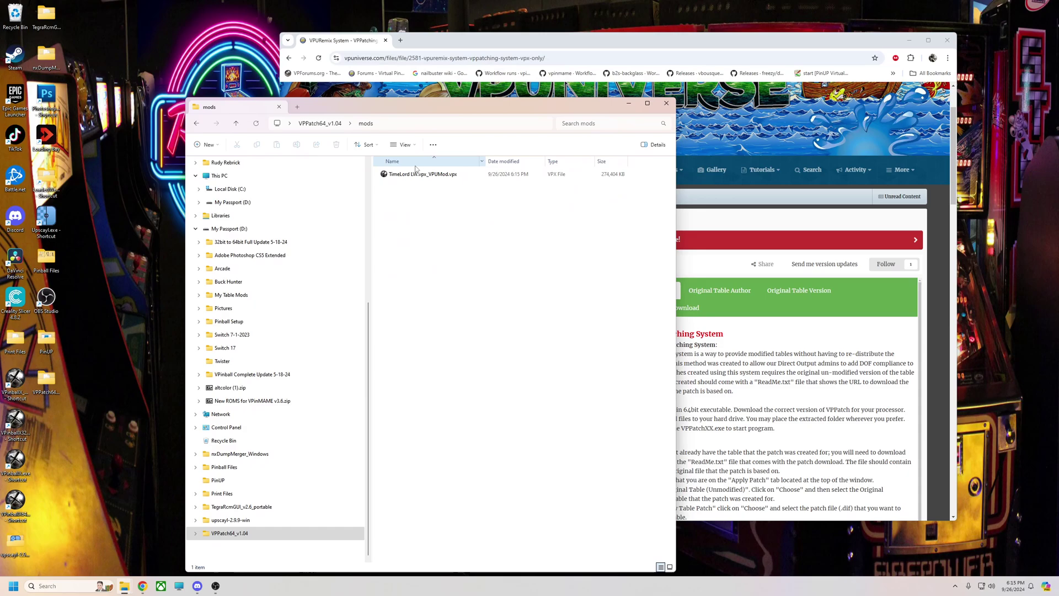
# - Rename the patched table file in the mods folder to TimeLord LW.vpx, removing the extra _VPUMod suffix and duplicate extension
pyautogui.click(434, 177)
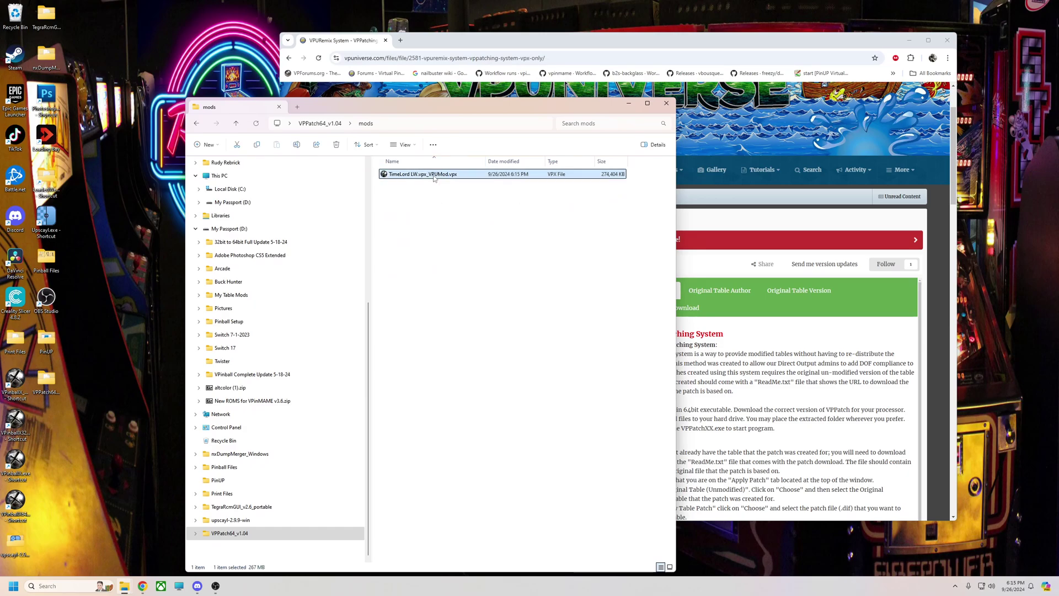
pyautogui.rightClick(434, 178)
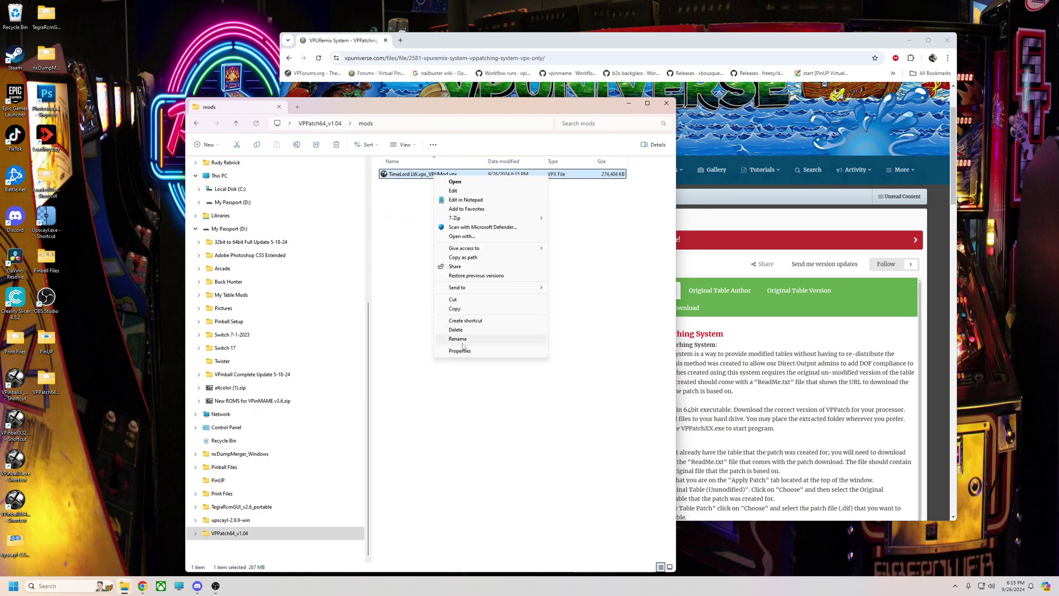
pyautogui.click(460, 340)
pyautogui.click(449, 174)
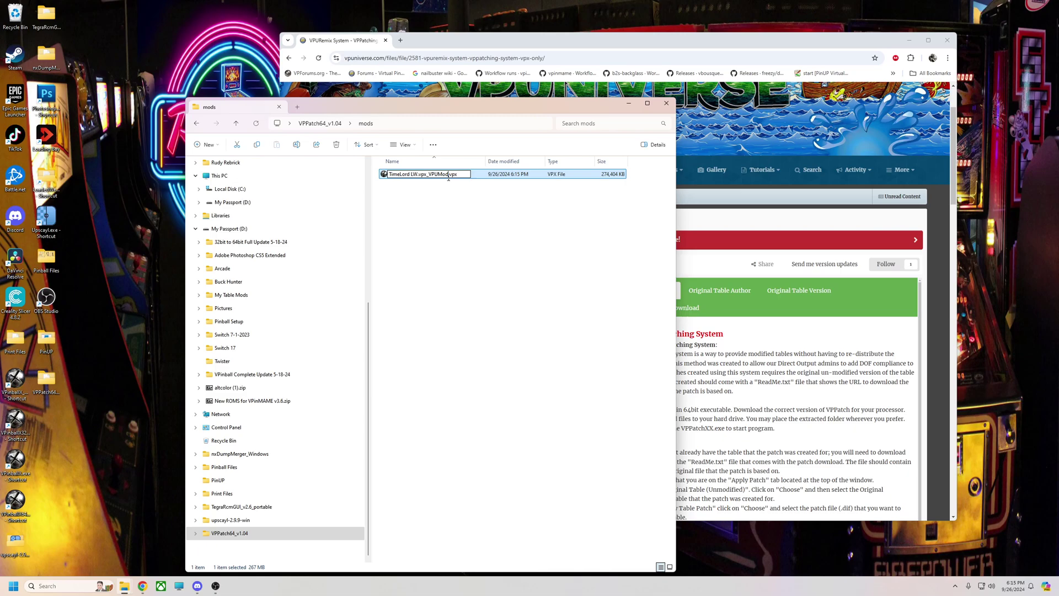
pyautogui.press('BackSpace')
pyautogui.press('BackSpace')
pyautogui.press('BackSpace')
pyautogui.press('BackSpace')
pyautogui.press('BackSpace')
pyautogui.press('BackSpace')
pyautogui.press('BackSpace')
pyautogui.press('BackSpace')
pyautogui.press('BackSpace')
pyautogui.press('BackSpace')
pyautogui.press('BackSpace')
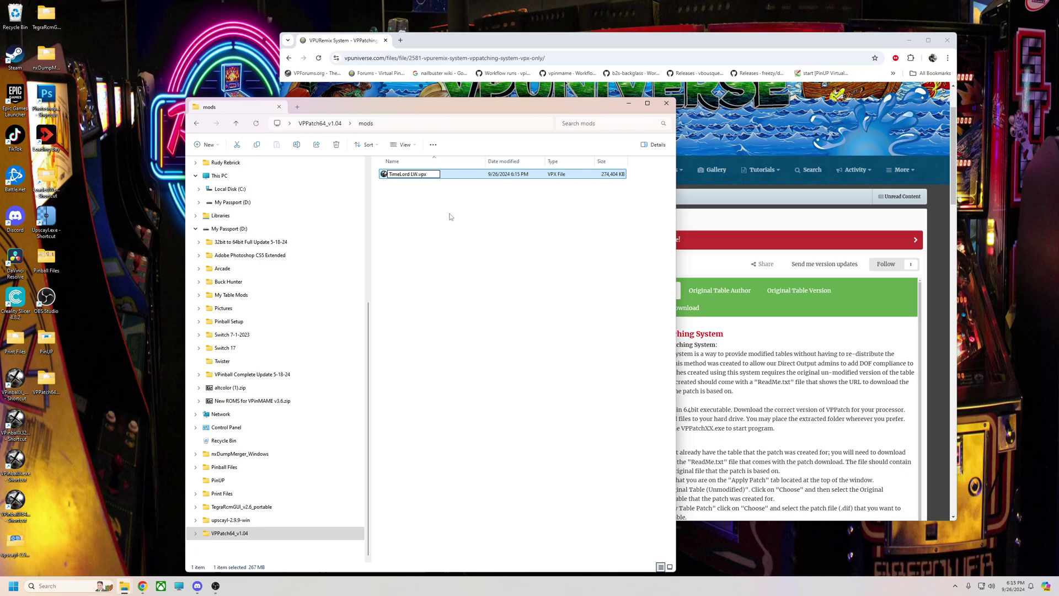
pyautogui.click(425, 200)
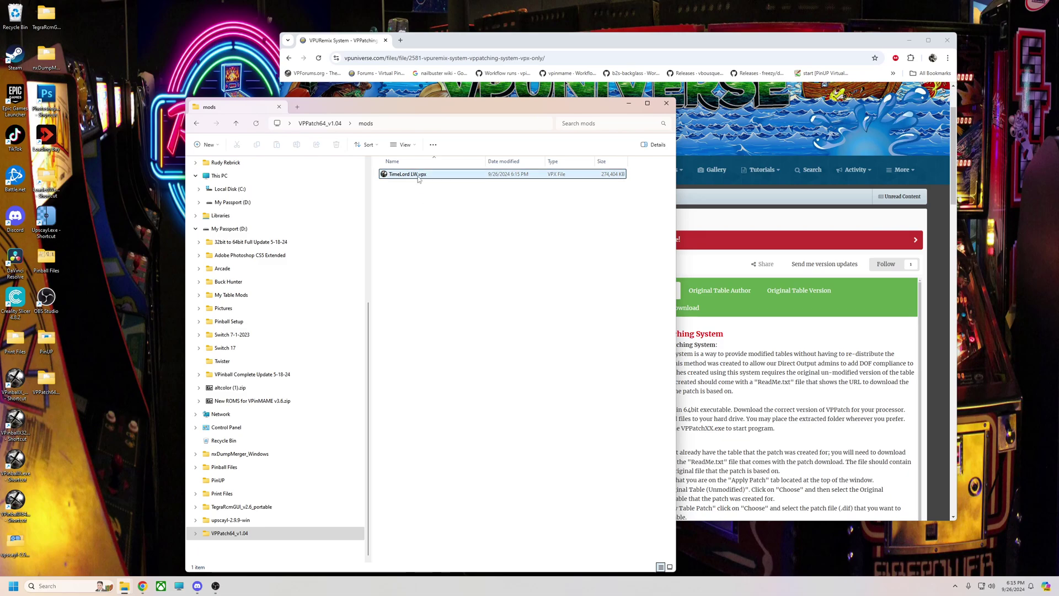
pyautogui.moveTo(455, 105); pyautogui.dragTo(404, 58)
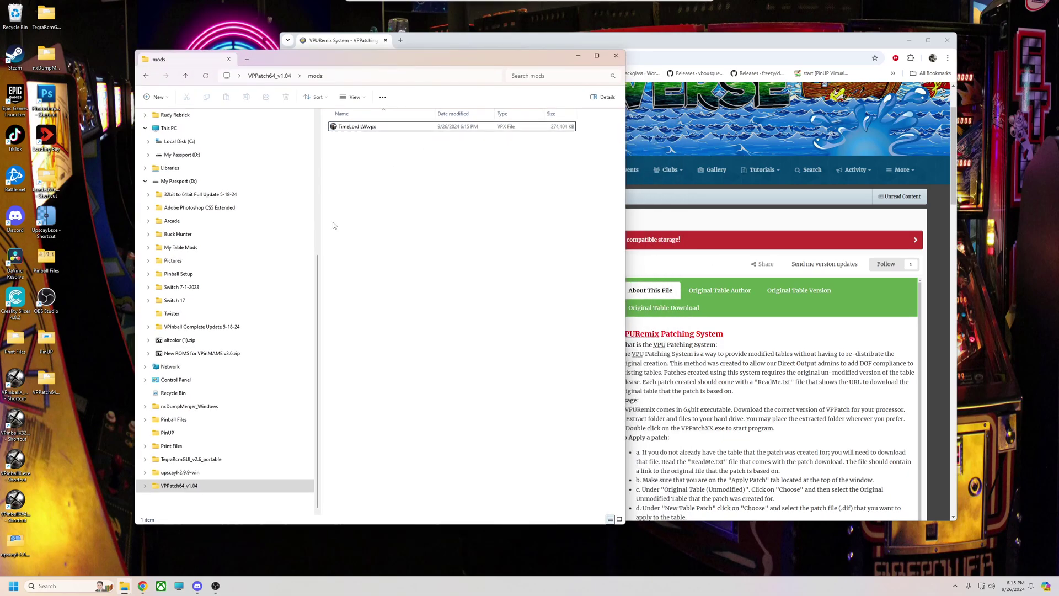
# - Open the LoadedWeapon folder under C:\vPinball\VisualPinball in a new File Explorer window
pyautogui.click(178, 587)
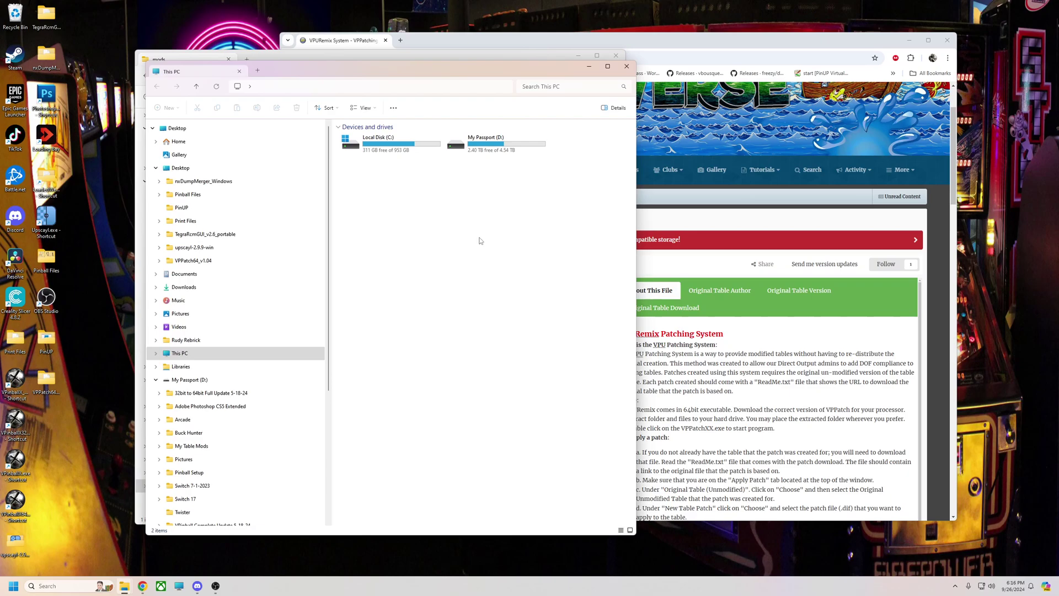
pyautogui.click(386, 144)
pyautogui.doubleClick(386, 144)
pyautogui.doubleClick(361, 208)
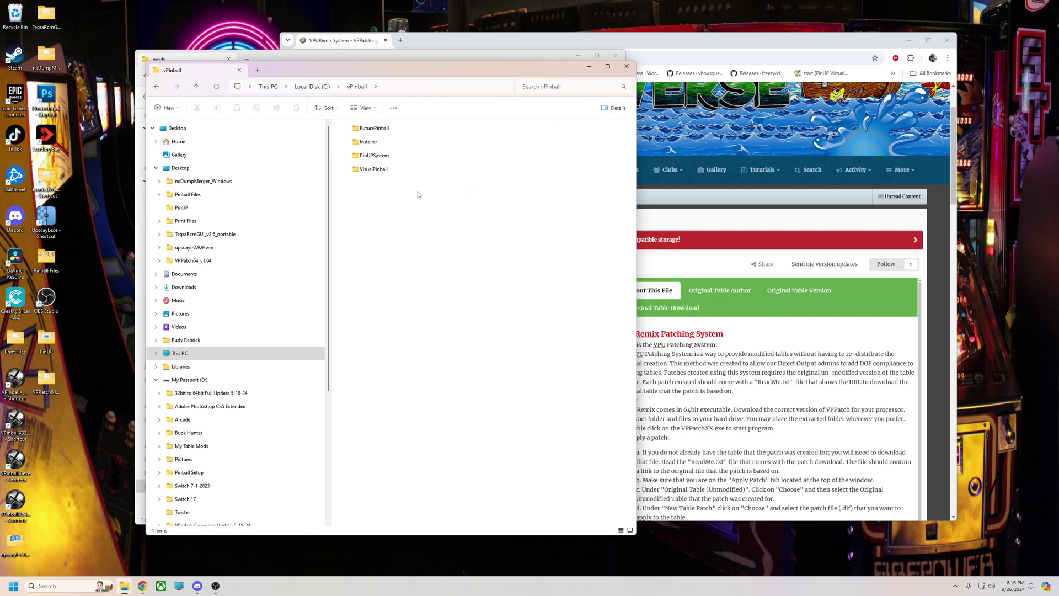
pyautogui.doubleClick(364, 172)
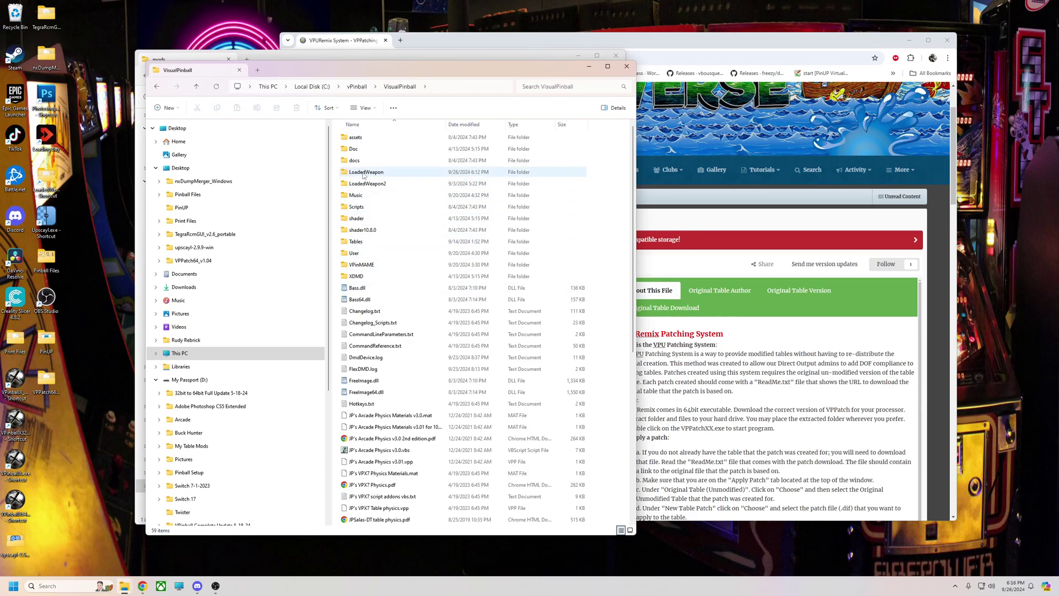
pyautogui.doubleClick(413, 171)
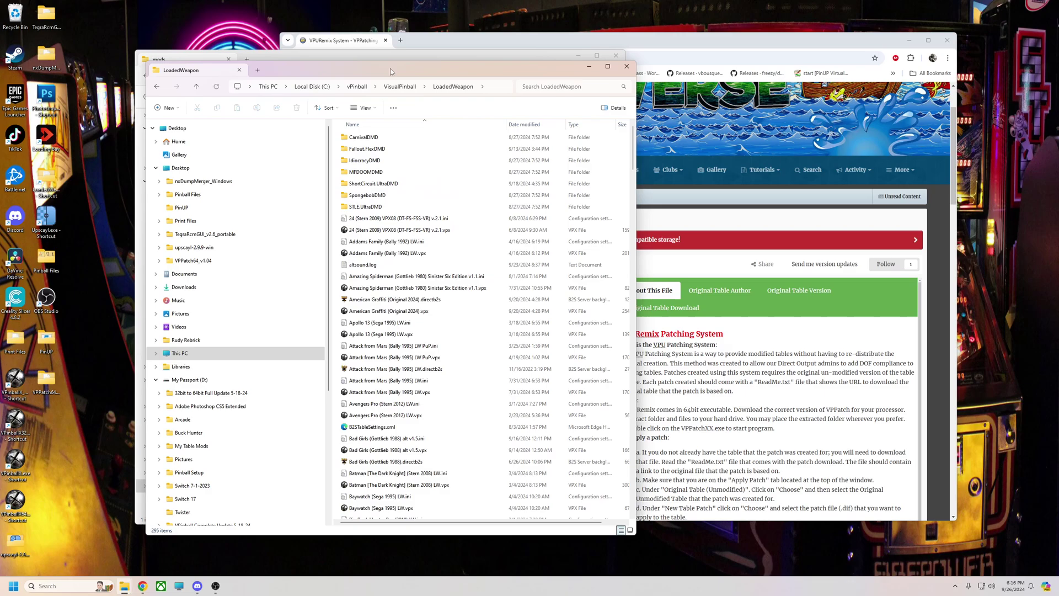
# - Move TimeLord LW.vpx from the mods folder into the LoadedWeapon folder and clear the Explorer windows out of the way
pyautogui.moveTo(391, 72); pyautogui.dragTo(726, 74)
pyautogui.moveTo(357, 127); pyautogui.dragTo(939, 398)
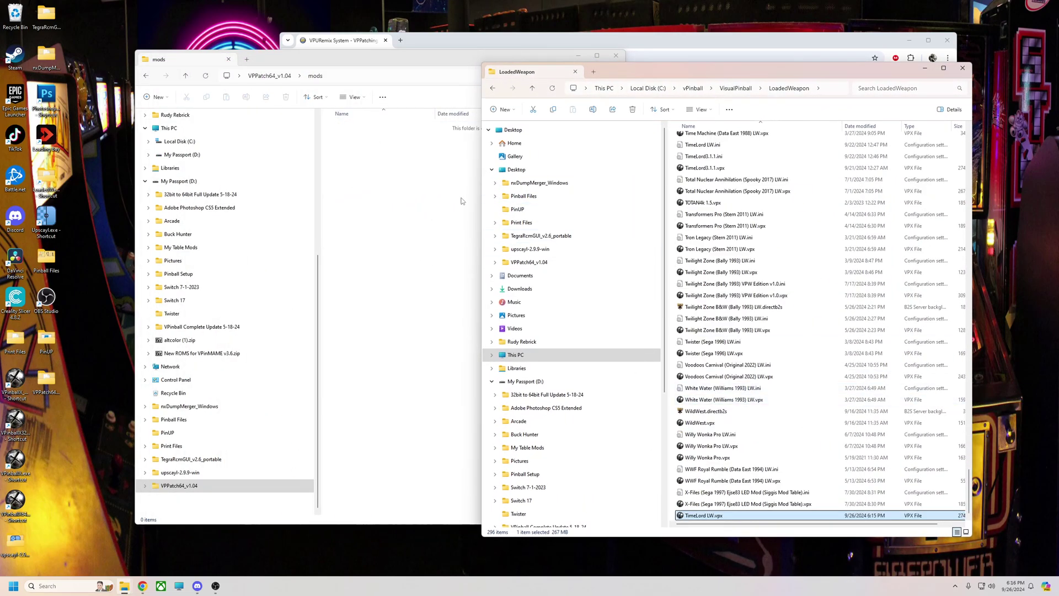
pyautogui.moveTo(425, 63); pyautogui.dragTo(370, 75)
pyautogui.click(565, 72)
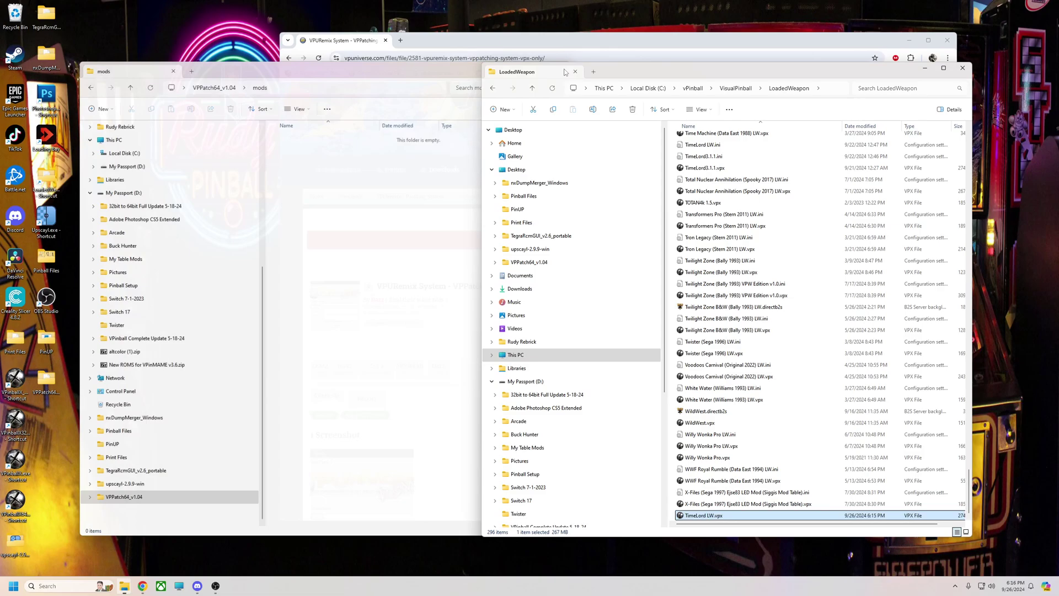
pyautogui.click(924, 67)
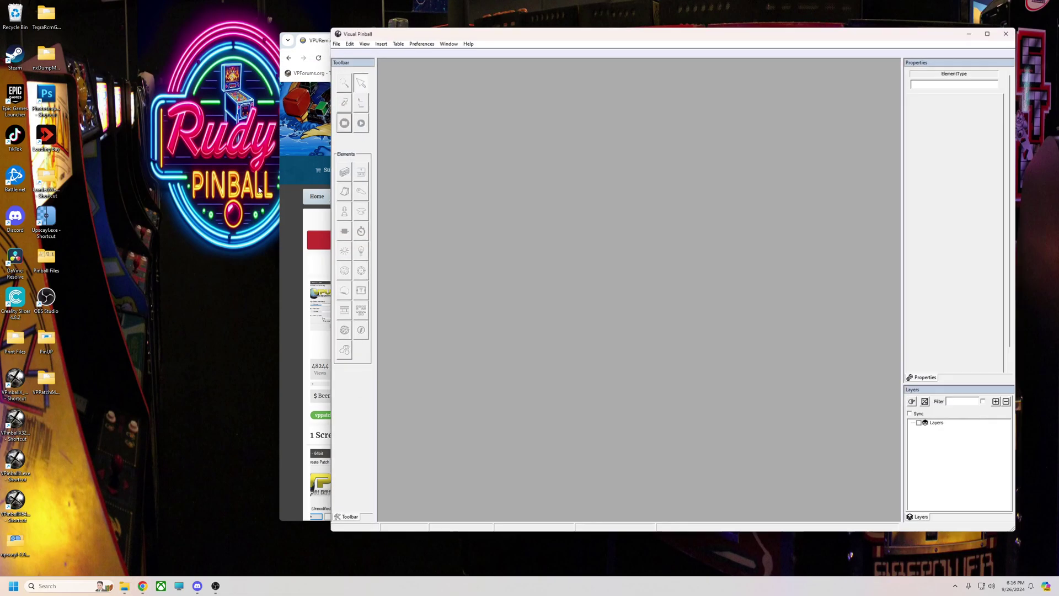
# - In Visual Pinball, open the original TimeLord3.1.1.vpx table from the LoadedWeapon folder
pyautogui.click(330, 40)
pyautogui.click(356, 63)
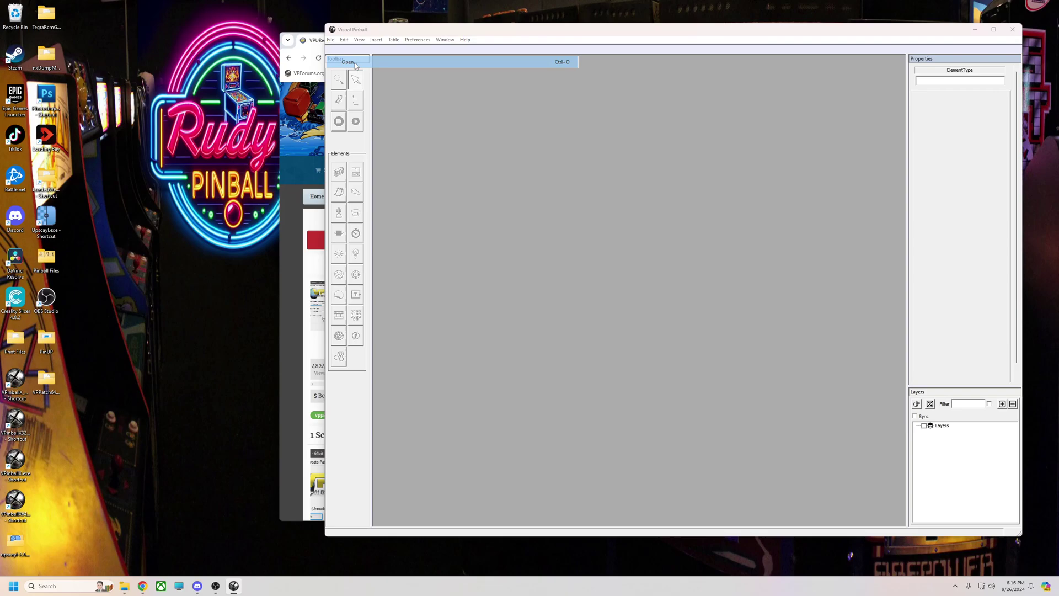
pyautogui.moveTo(814, 117); pyautogui.dragTo(813, 276)
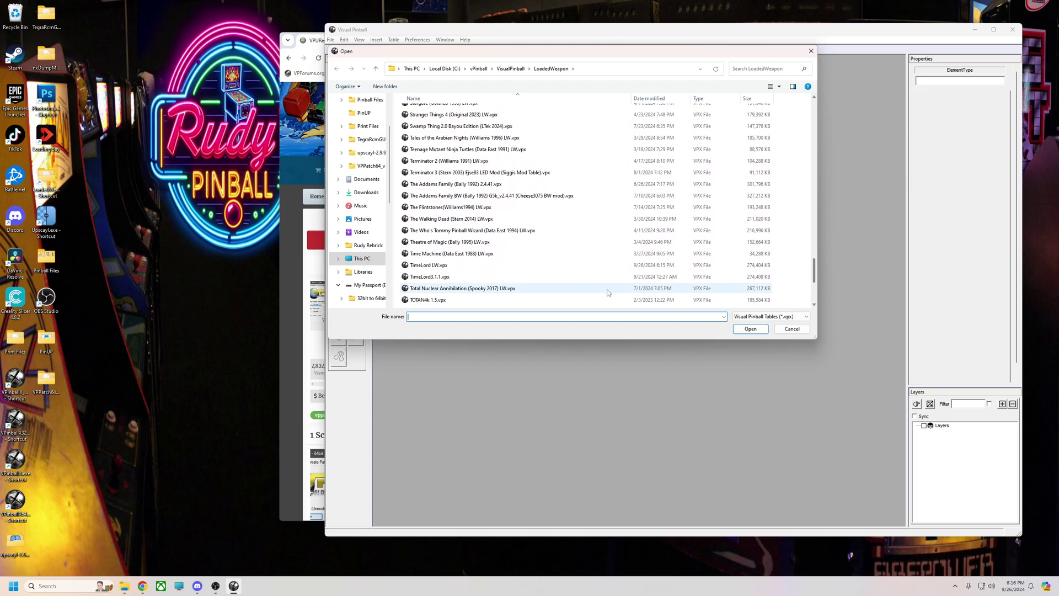
pyautogui.click(419, 277)
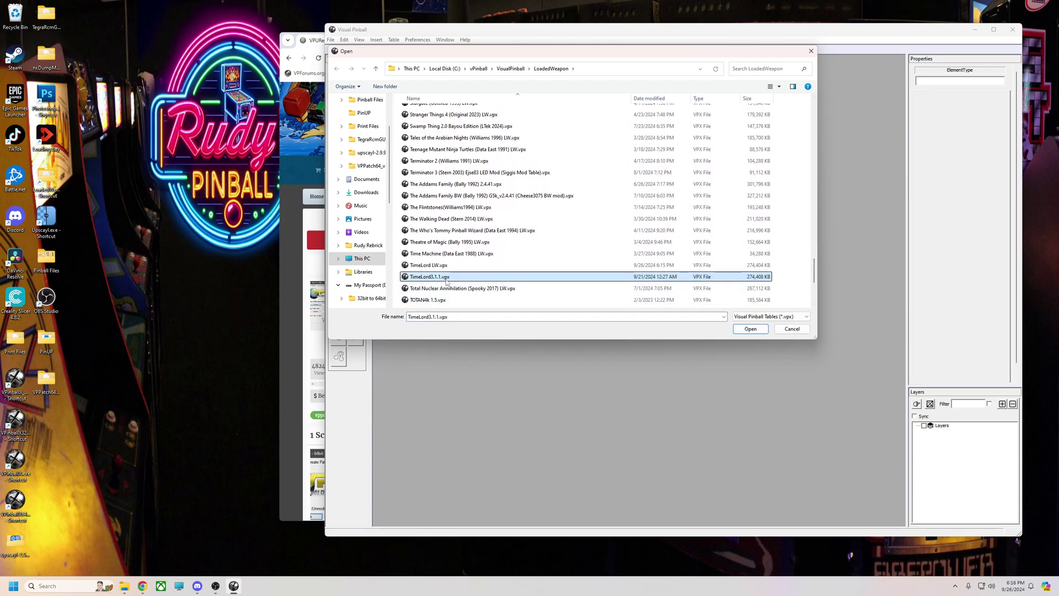
pyautogui.doubleClick(447, 282)
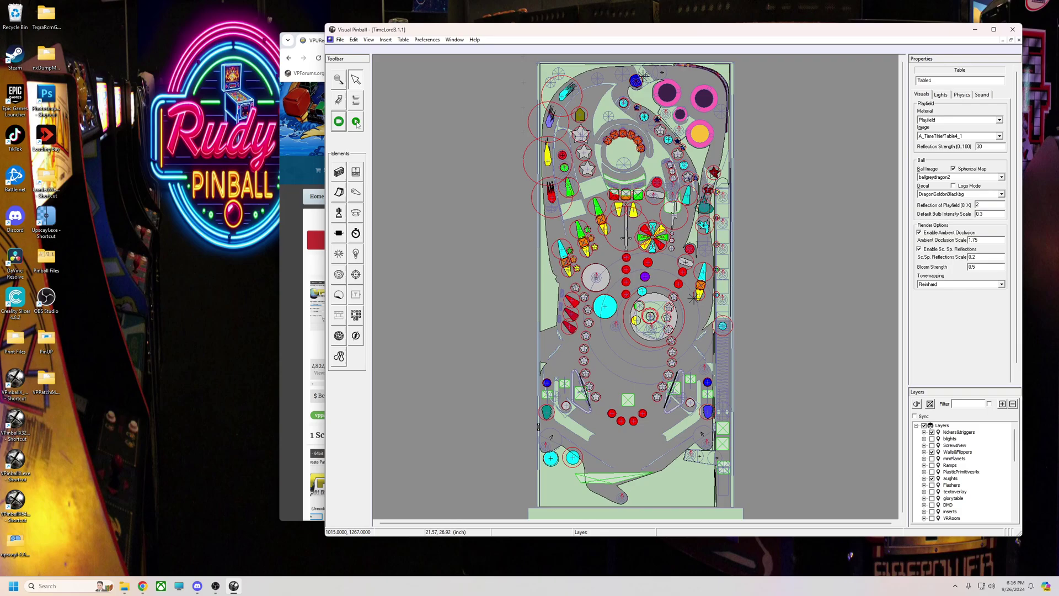
# - Run the original TimeLord table to view its playfield, and close the table
pyautogui.click(356, 123)
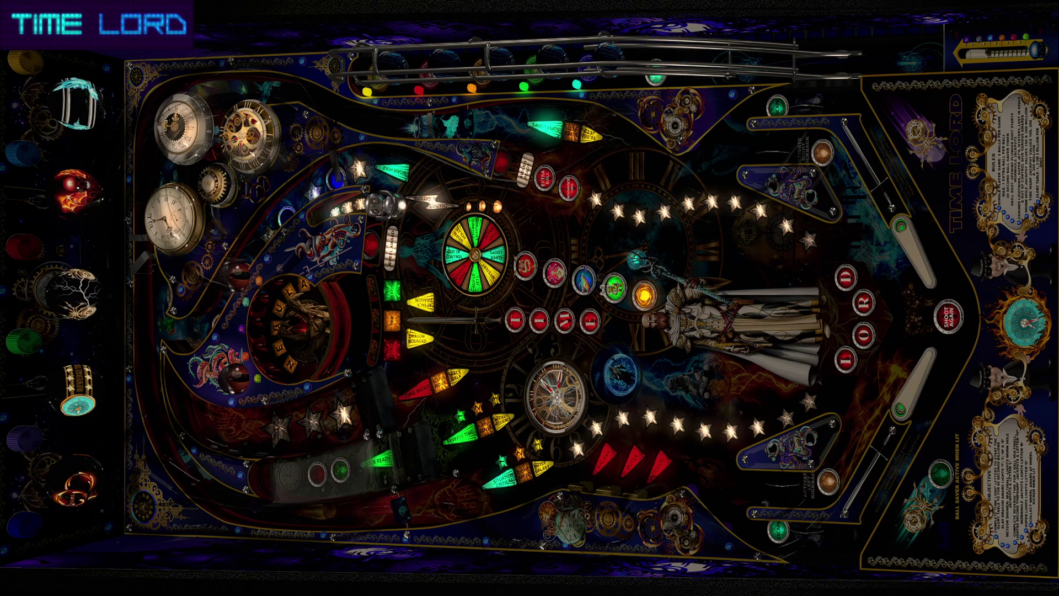
pyautogui.press('Escape')
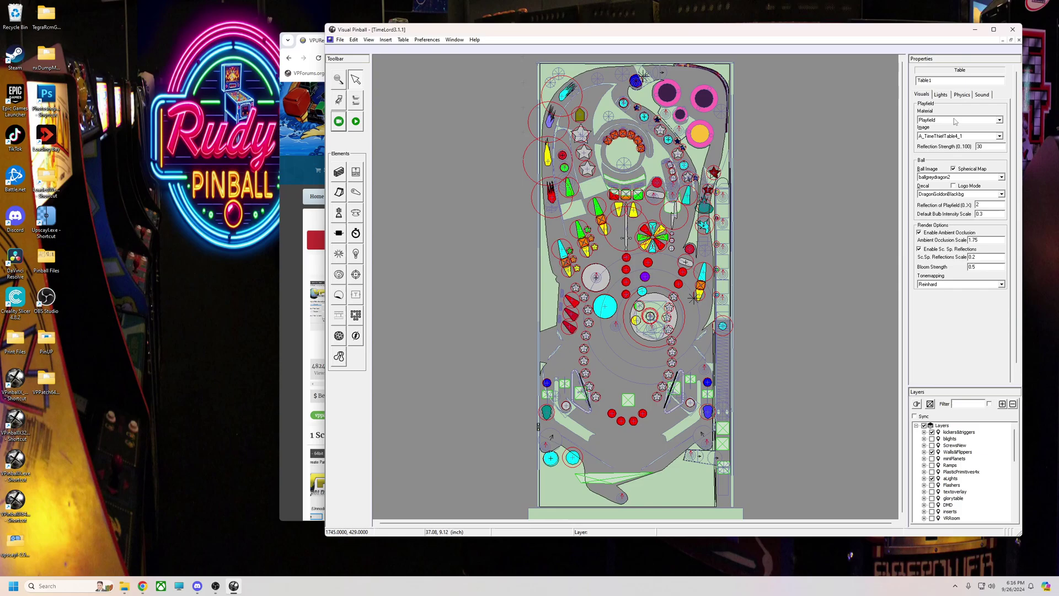
pyautogui.click(1018, 40)
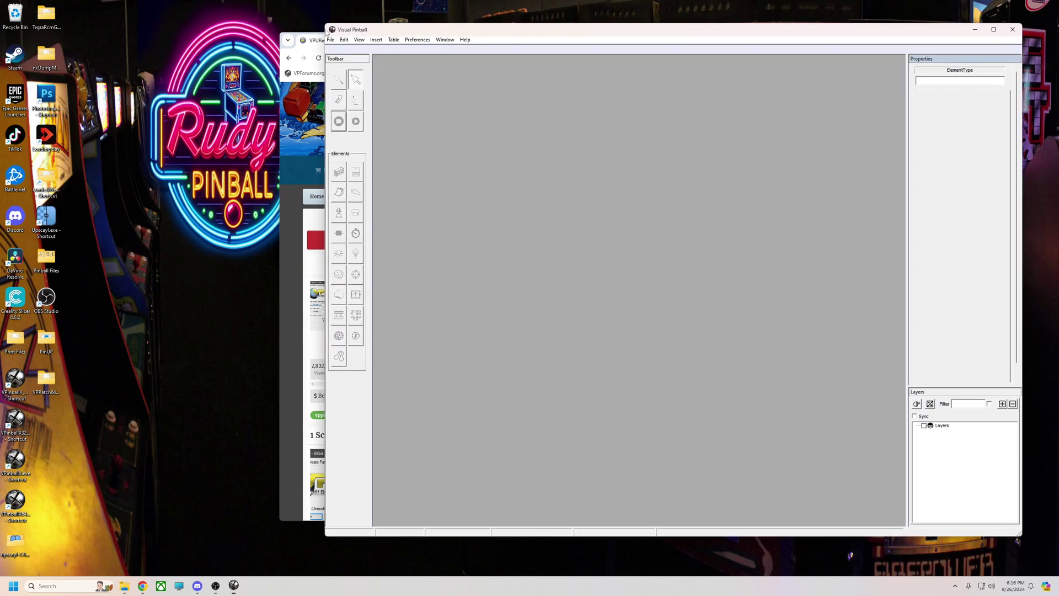
# - Open the patched TimeLord LW.vpx table from the LoadedWeapon folder and run it for comparison
pyautogui.click(330, 40)
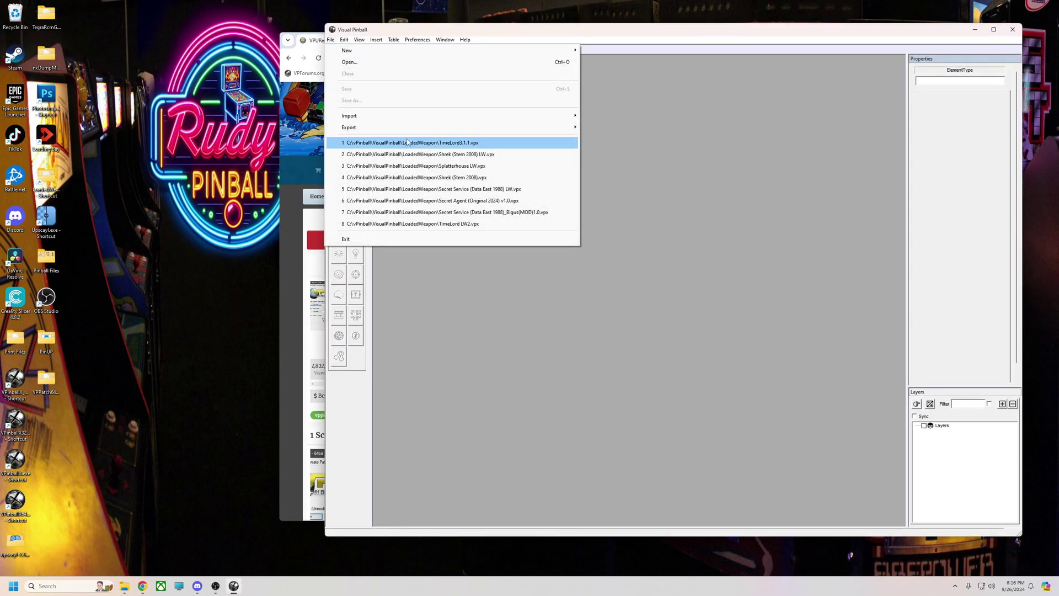
pyautogui.click(356, 62)
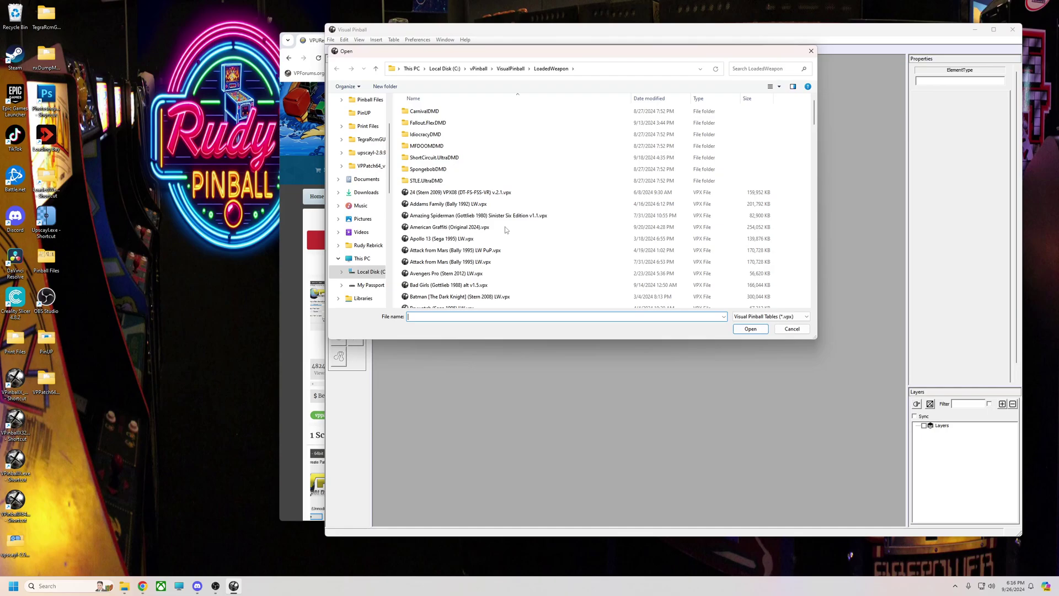
pyautogui.scroll(-20, 501, 230)
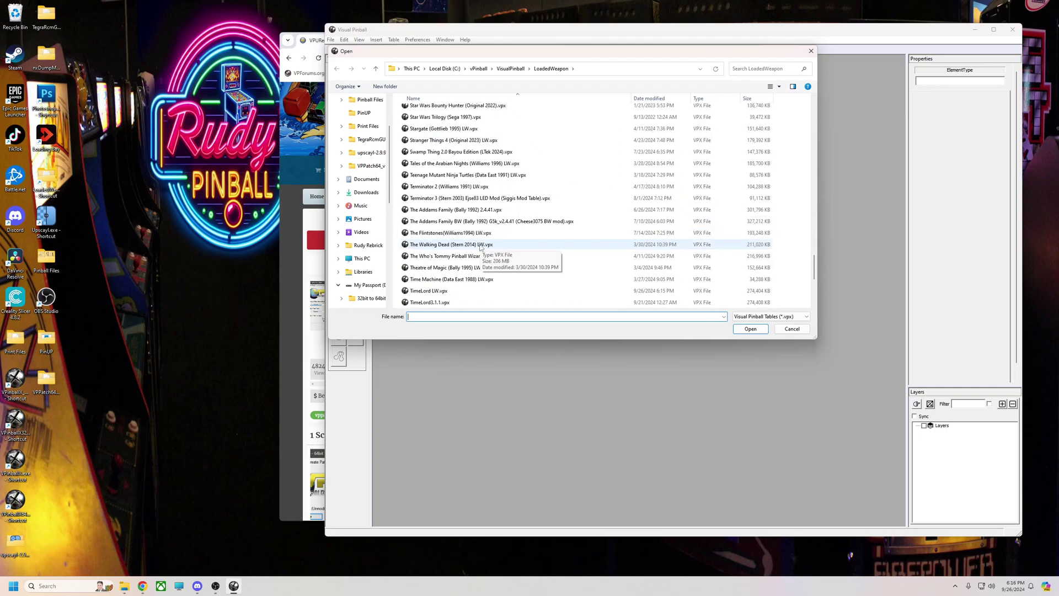
pyautogui.click(452, 293)
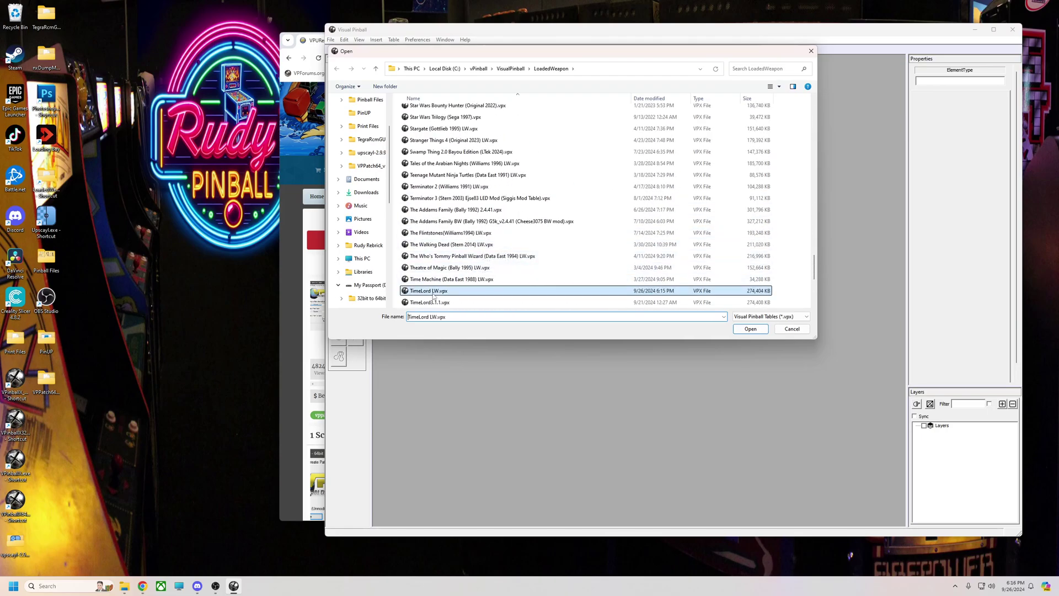
pyautogui.click(750, 328)
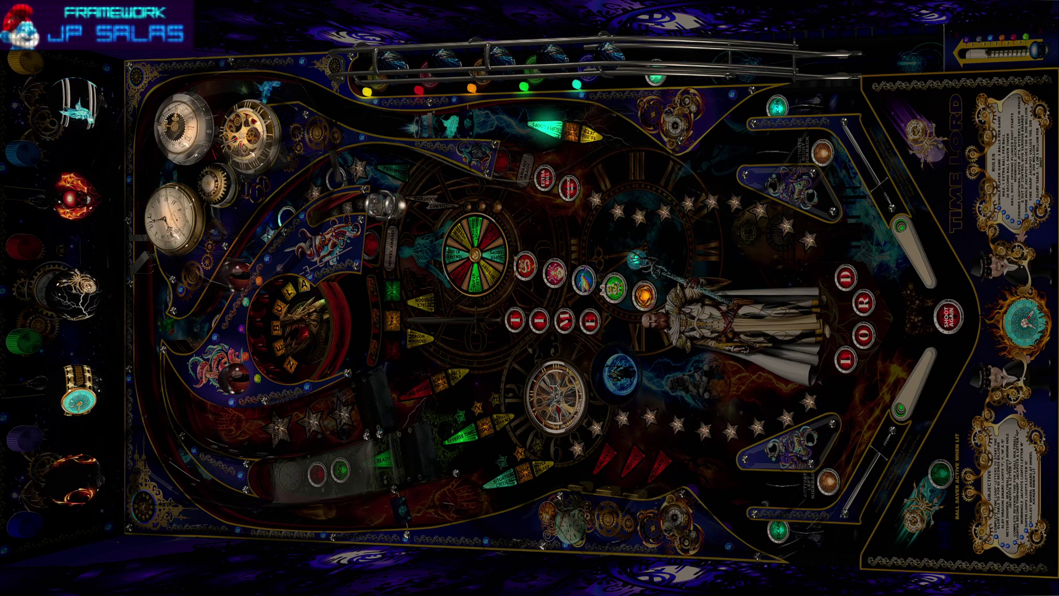
# - Quit the running table and return to the VPURemix page in the browser, repositioning its window
pyautogui.press('Escape')
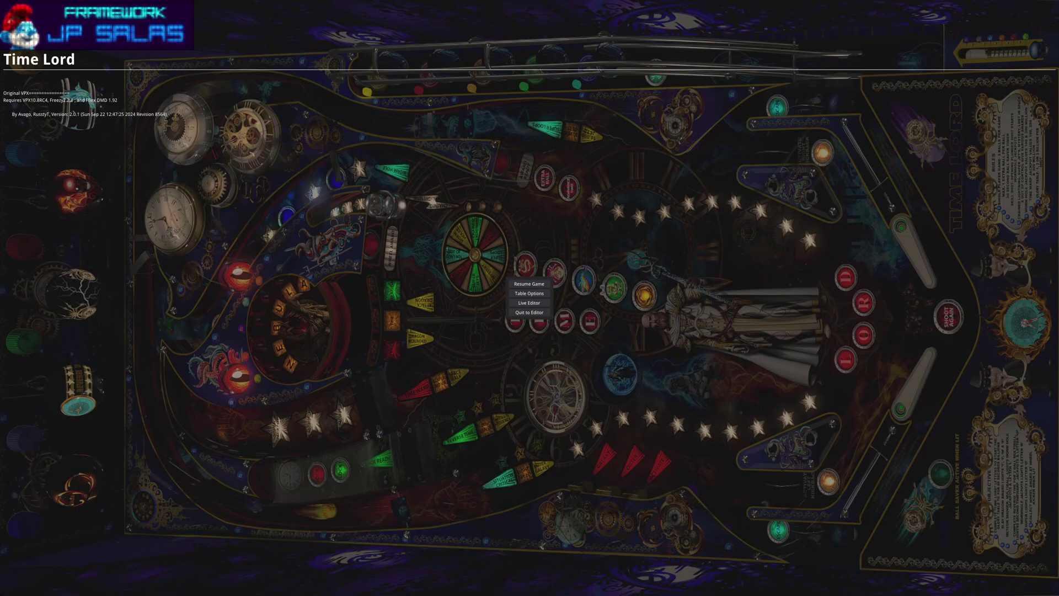
pyautogui.press('q')
pyautogui.hotkey('alt', 'Tab')
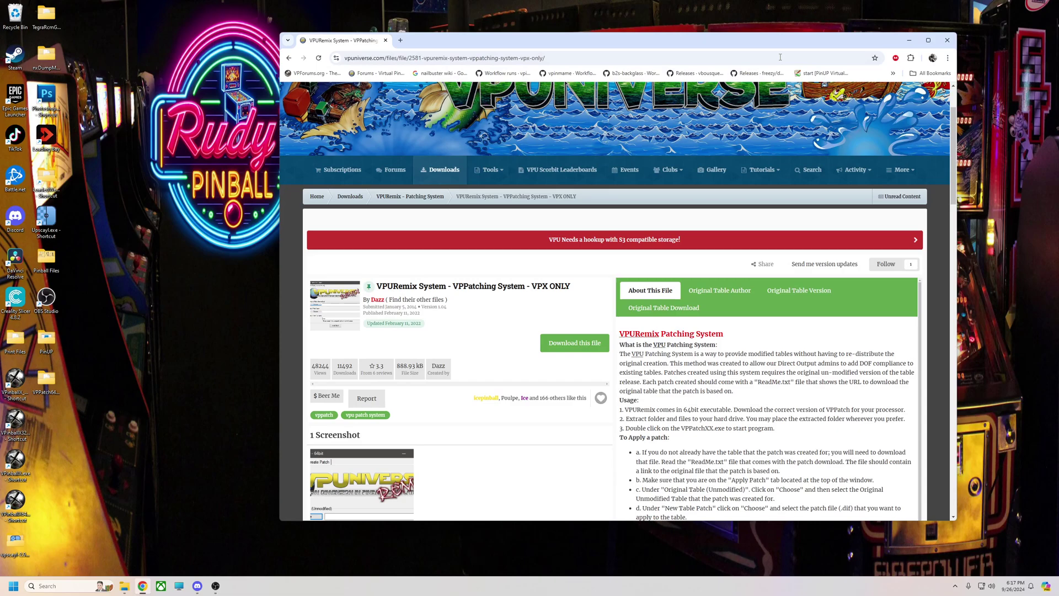
pyautogui.moveTo(575, 44); pyautogui.dragTo(546, 31)
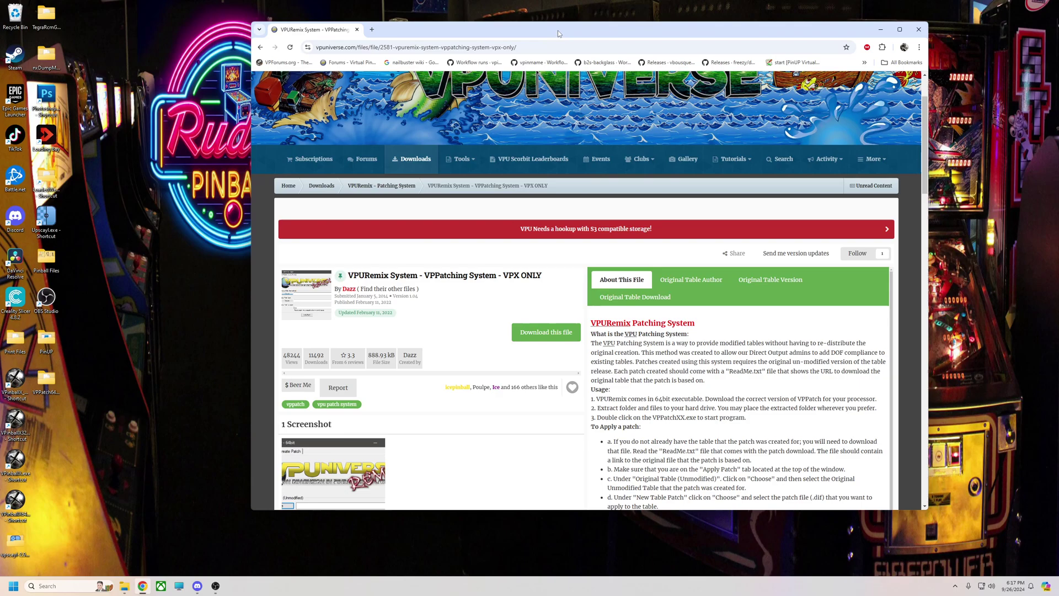
pyautogui.moveTo(558, 31); pyautogui.dragTo(533, 34)
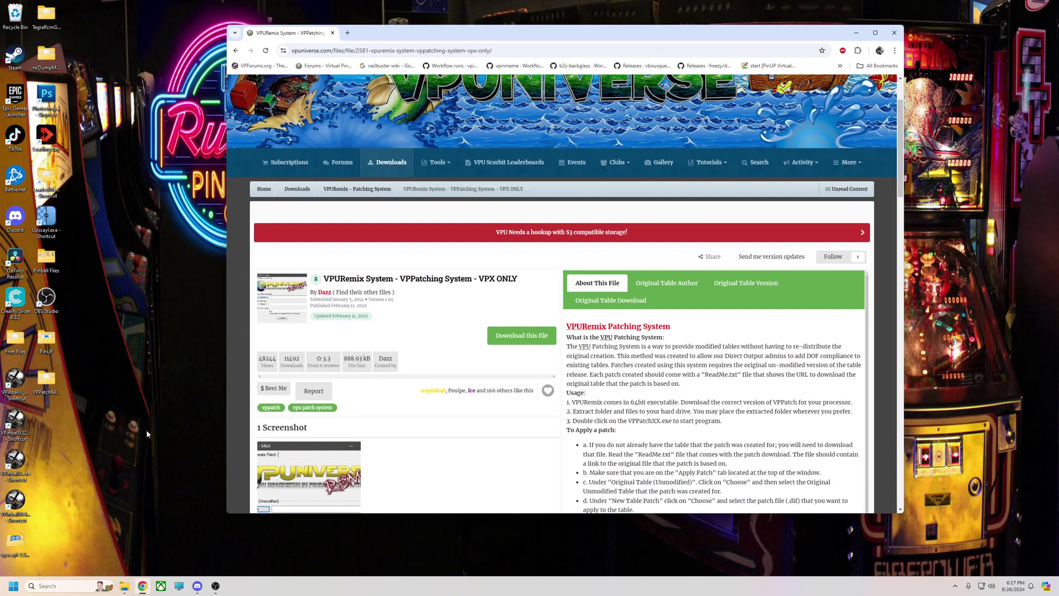
# - Launch VPUPatcher64_v1.04.exe from the VPPatch64_v1.04 desktop folder and show its Create Patch options
pyautogui.doubleClick(46, 380)
pyautogui.moveTo(599, 77); pyautogui.dragTo(435, 70)
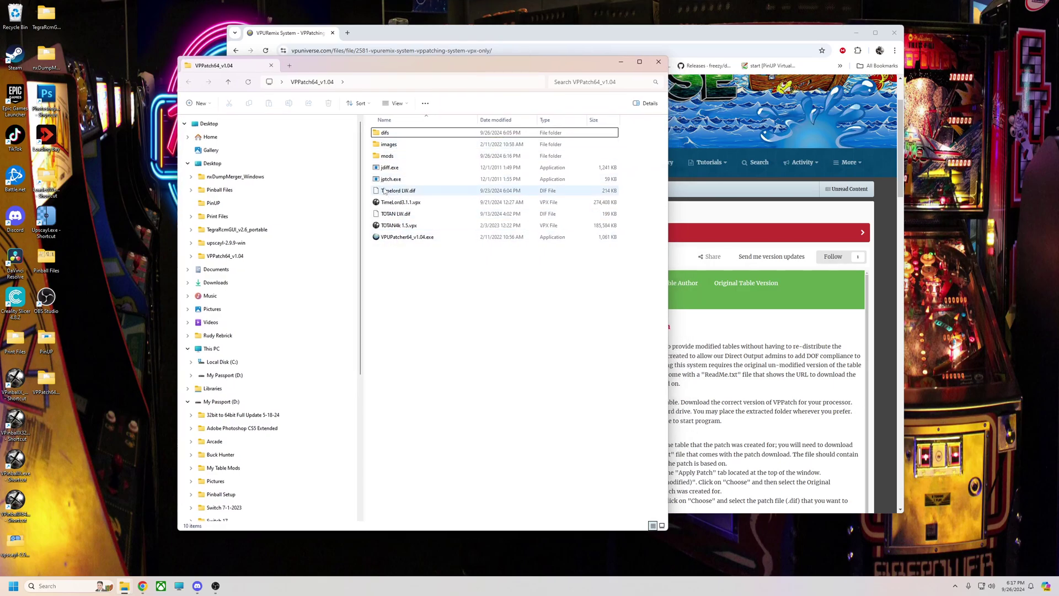
pyautogui.doubleClick(406, 236)
pyautogui.click(483, 216)
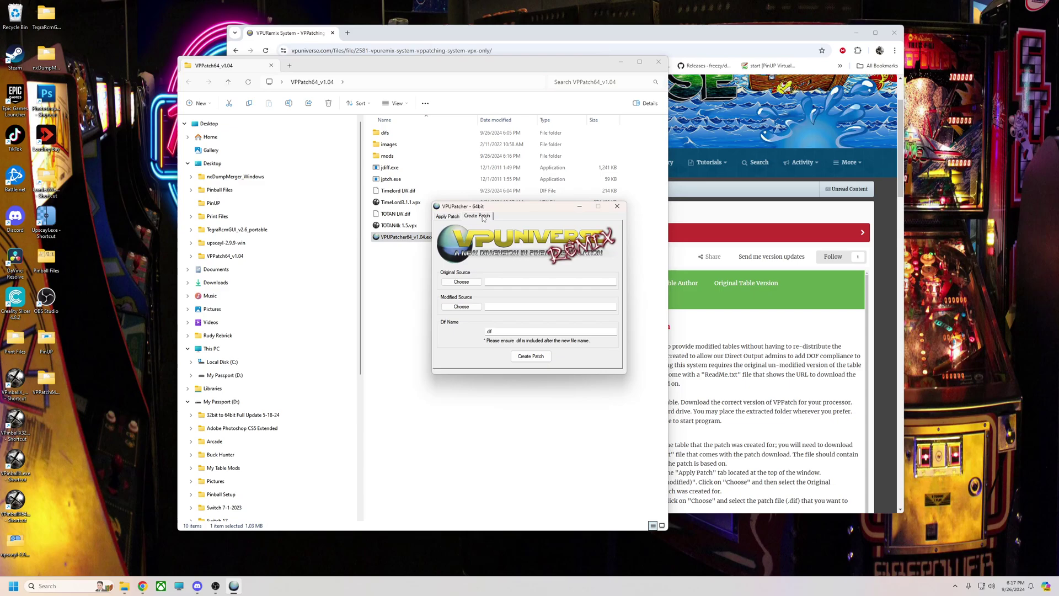
pyautogui.moveTo(551, 207); pyautogui.dragTo(435, 207)
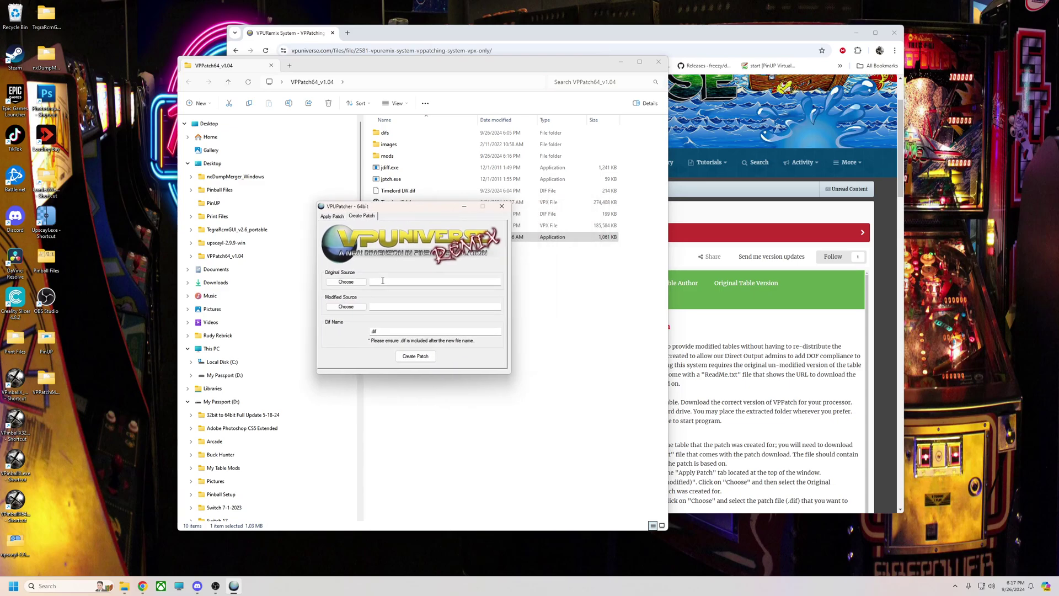
# - Load TimeLord3.1.1.vpx as the original source for the new patch
pyautogui.click(345, 283)
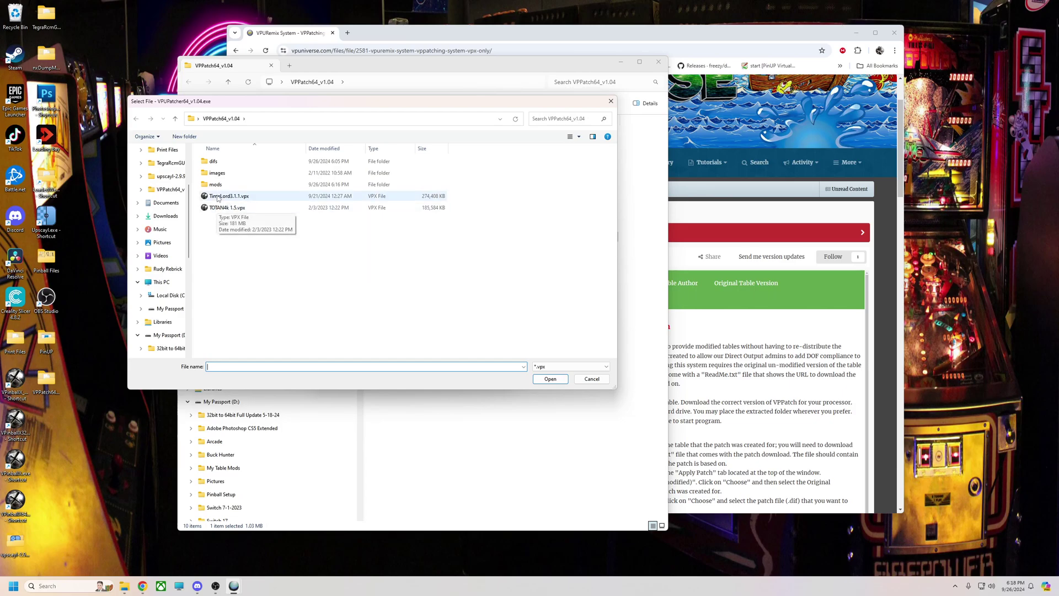
pyautogui.click(251, 197)
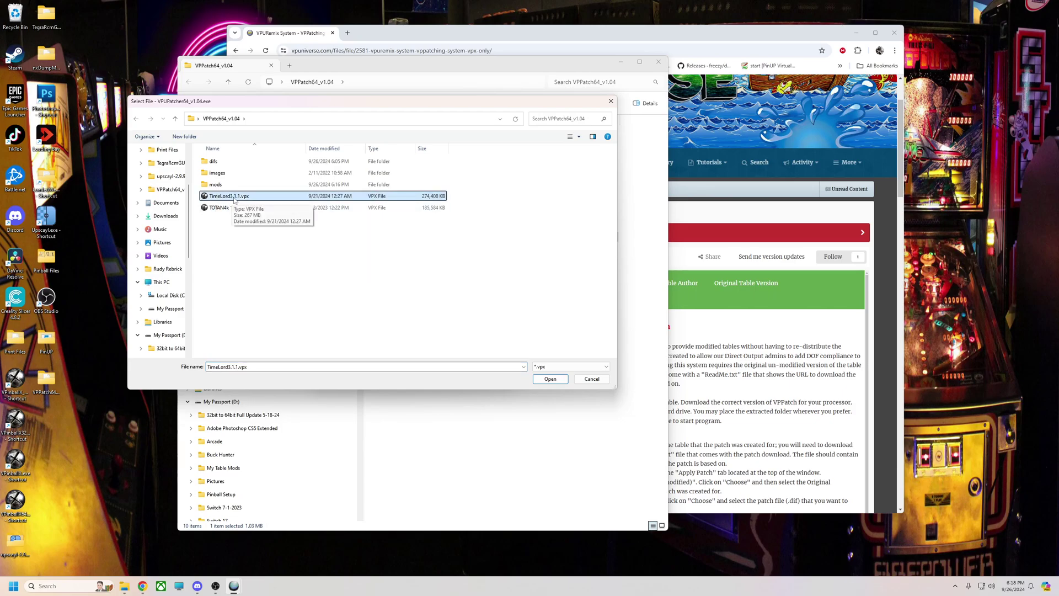
pyautogui.click(550, 378)
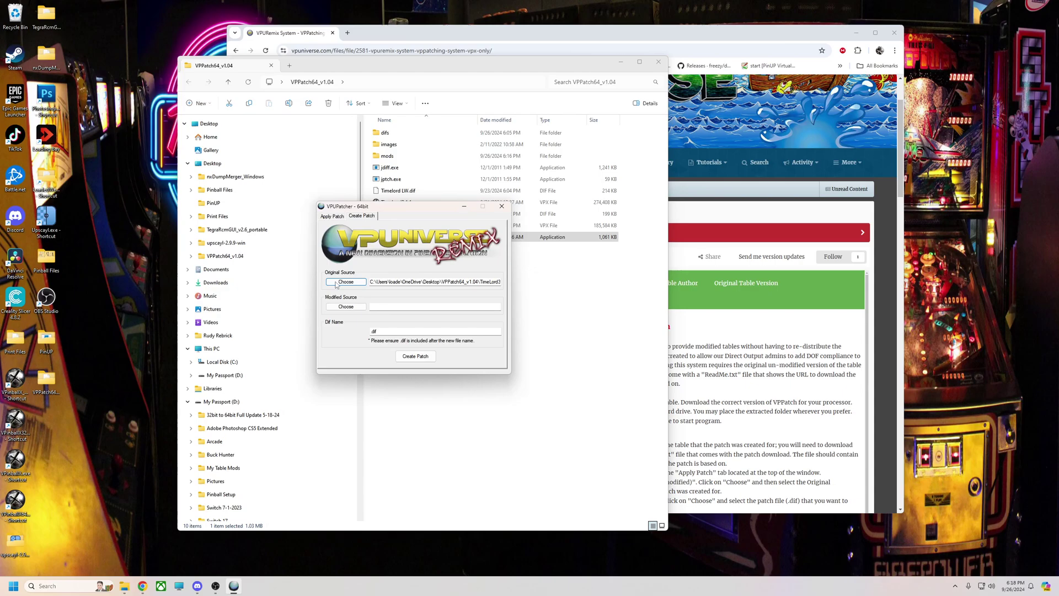
# - Browse for the modified source, checking the mods folder for the patched table, and return to VPPatch64_v1.04
pyautogui.click(346, 307)
pyautogui.click(345, 306)
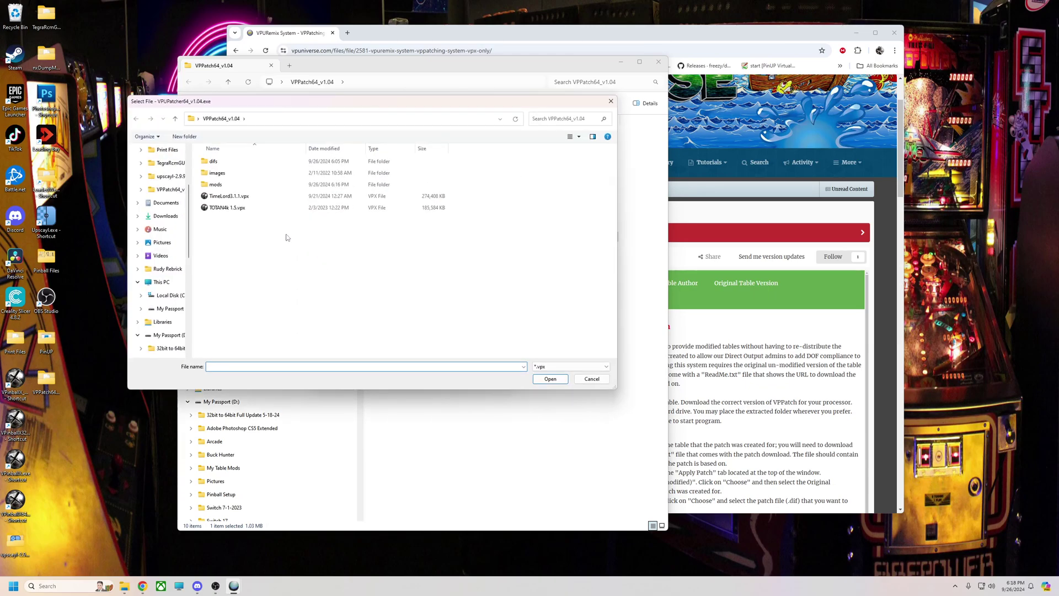
pyautogui.doubleClick(209, 185)
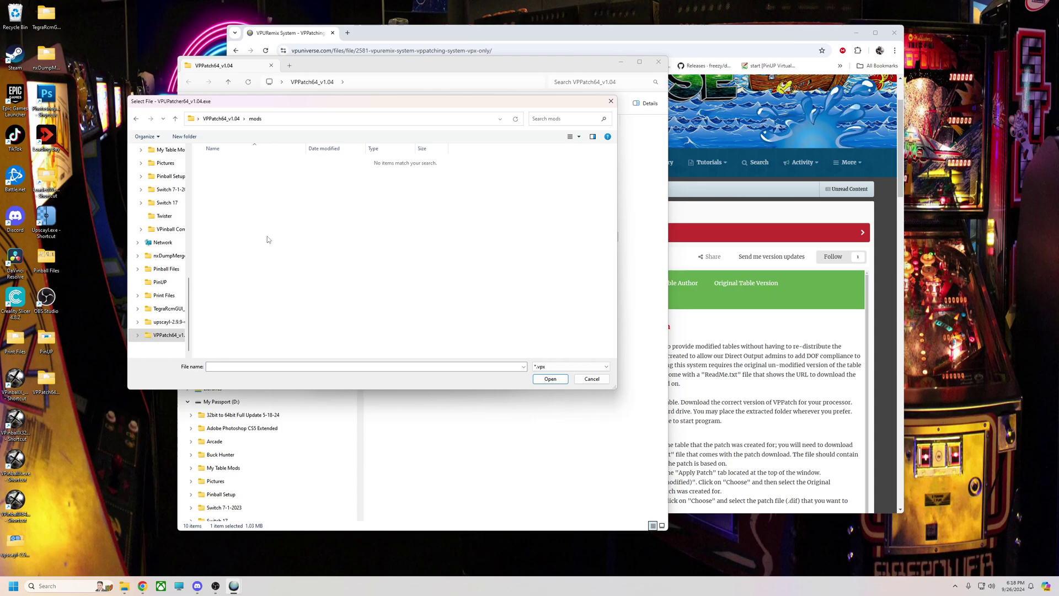
pyautogui.click(136, 120)
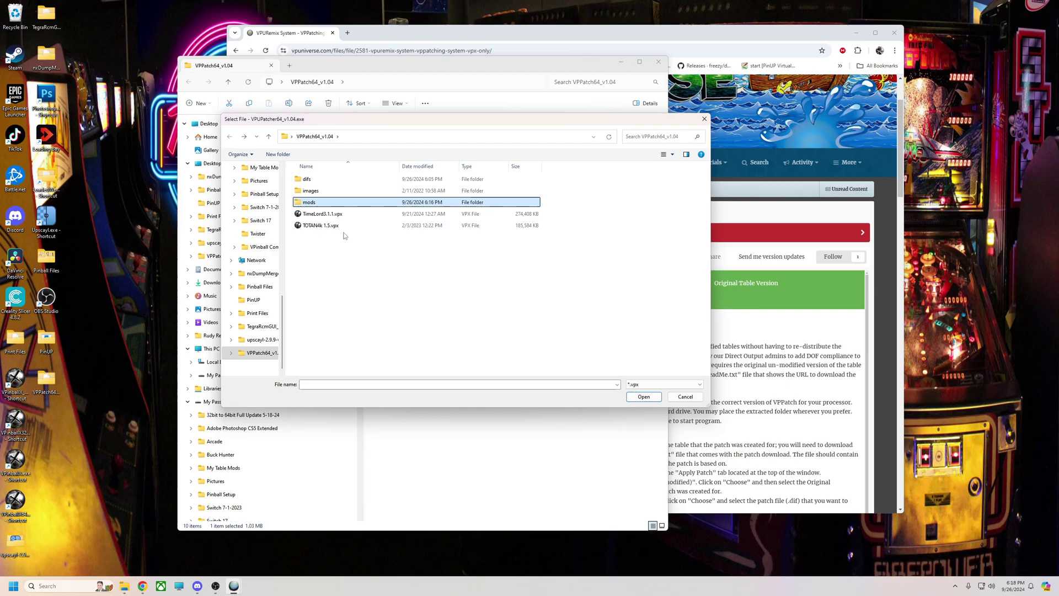
# - Open a separate file window beside the file chooser and browse to C:\vPinball\VisualPinball\LoadedWeapon
pyautogui.click(179, 586)
pyautogui.moveTo(440, 83); pyautogui.dragTo(867, 85)
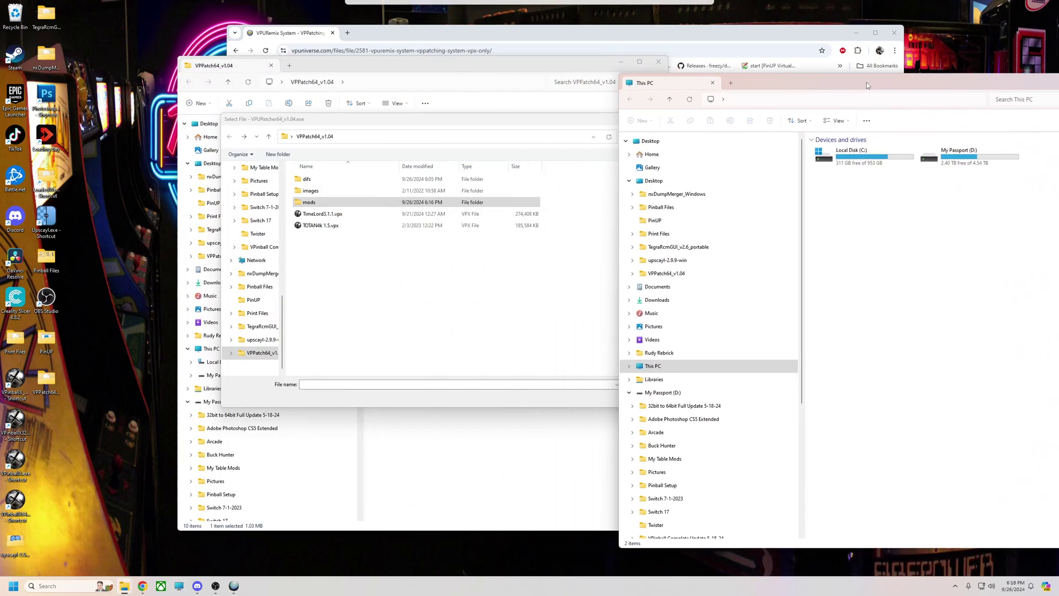
pyautogui.doubleClick(850, 160)
pyautogui.click(831, 219)
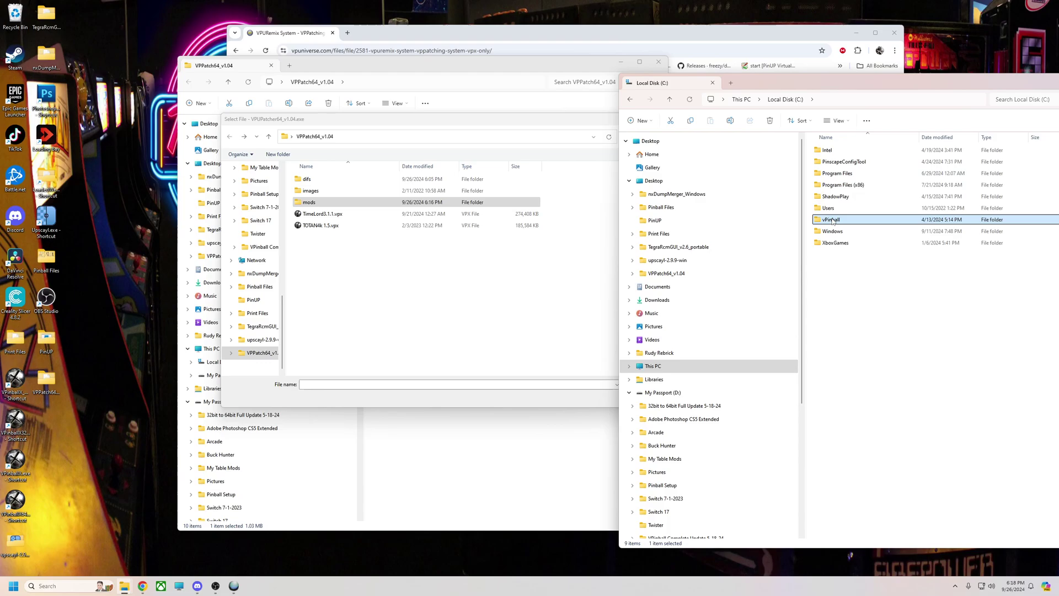
pyautogui.doubleClick(832, 219)
pyautogui.doubleClick(838, 186)
pyautogui.click(839, 186)
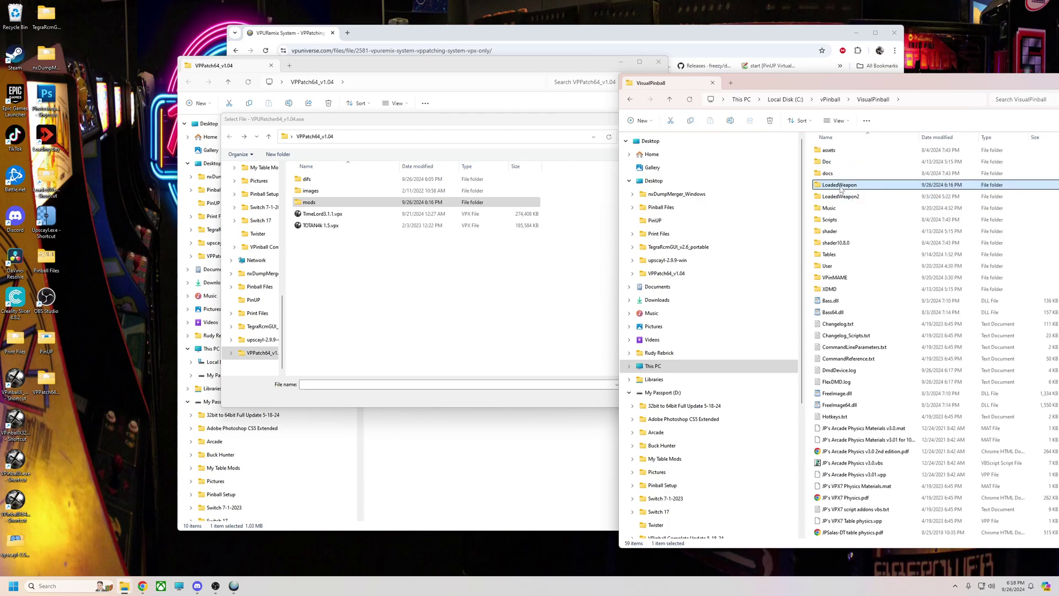
pyautogui.doubleClick(840, 186)
# - Find TimeLord LW.vpx in the LoadedWeapon folder and move it into the VPPatch64_v1.04 folder shown in the file chooser
pyautogui.scroll(-20, 807, 385)
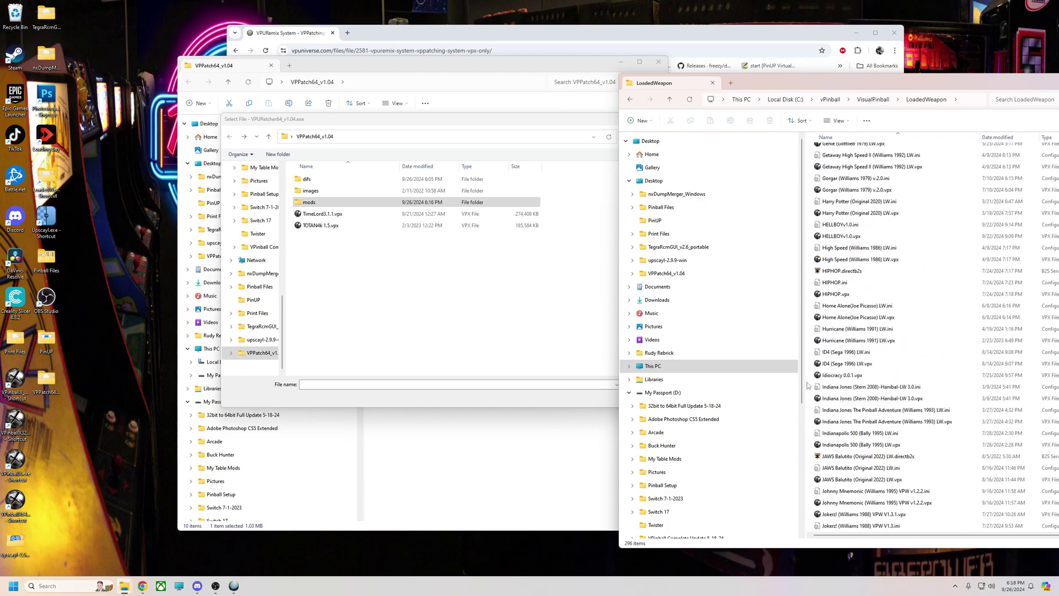
pyautogui.scroll(-20, 861, 411)
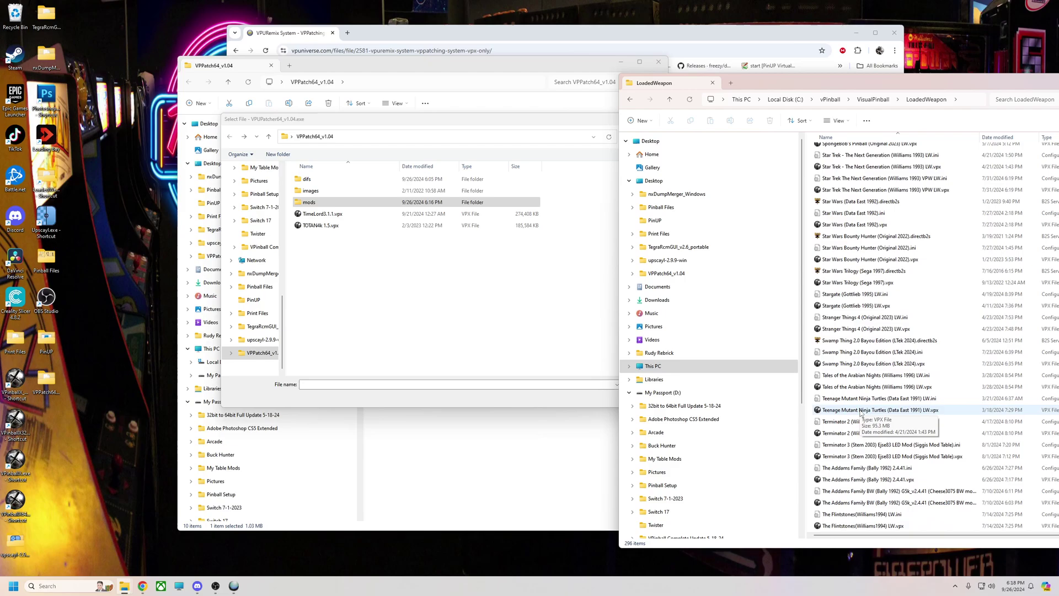
pyautogui.scroll(-7, 860, 412)
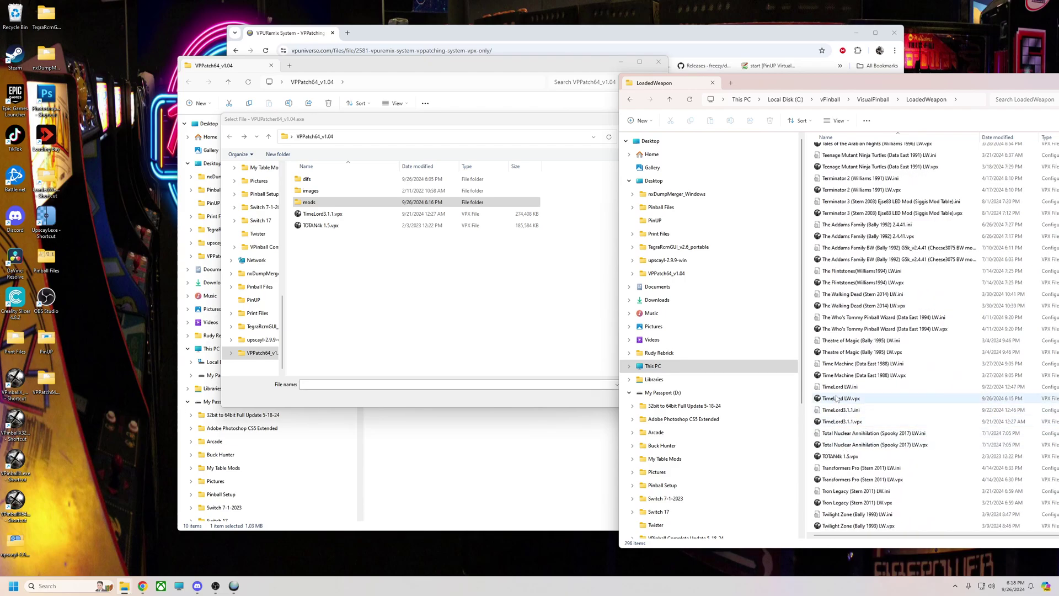
pyautogui.moveTo(837, 399); pyautogui.dragTo(406, 284)
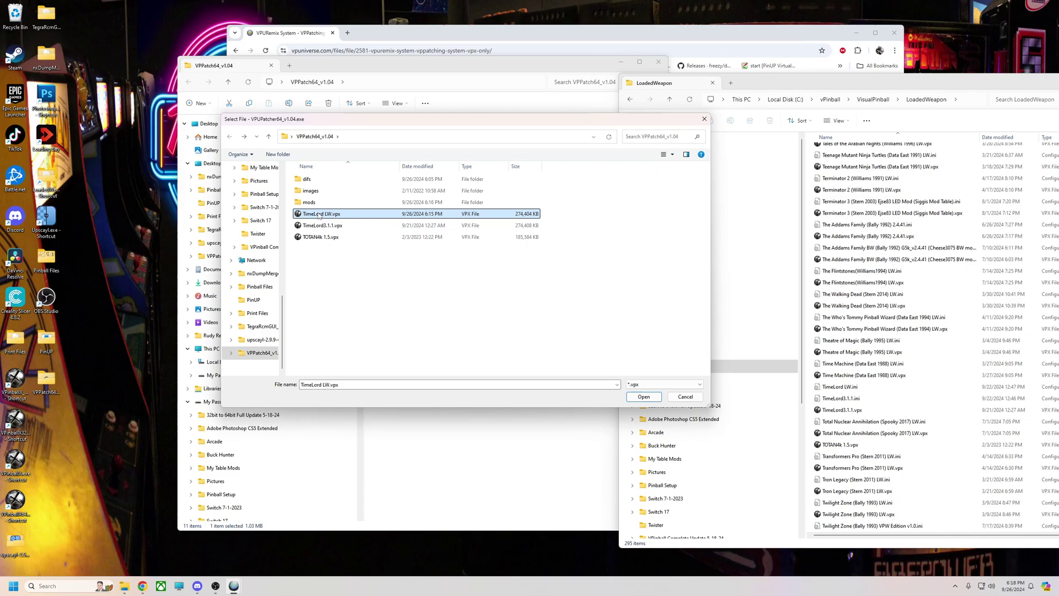
# - Load TimeLord LW.vpx as the modified source for the new patch
pyautogui.press('F2')
pyautogui.press('Return')
pyautogui.click(316, 225)
pyautogui.click(316, 216)
pyautogui.click(654, 398)
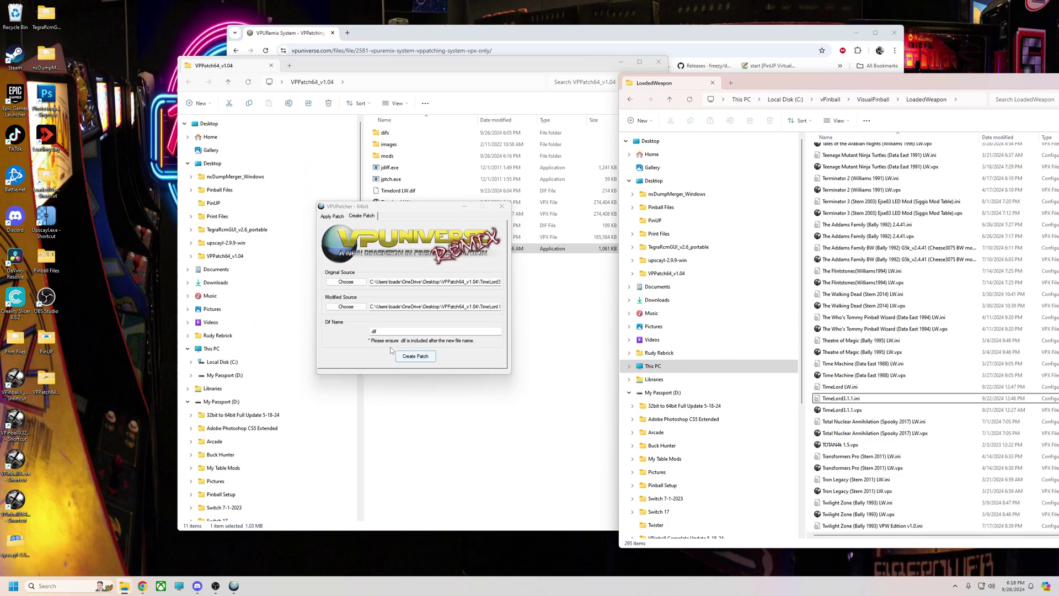
# - Name the patch TimeLord Sidewall.dif, create it, and close the patcher
pyautogui.click(371, 331)
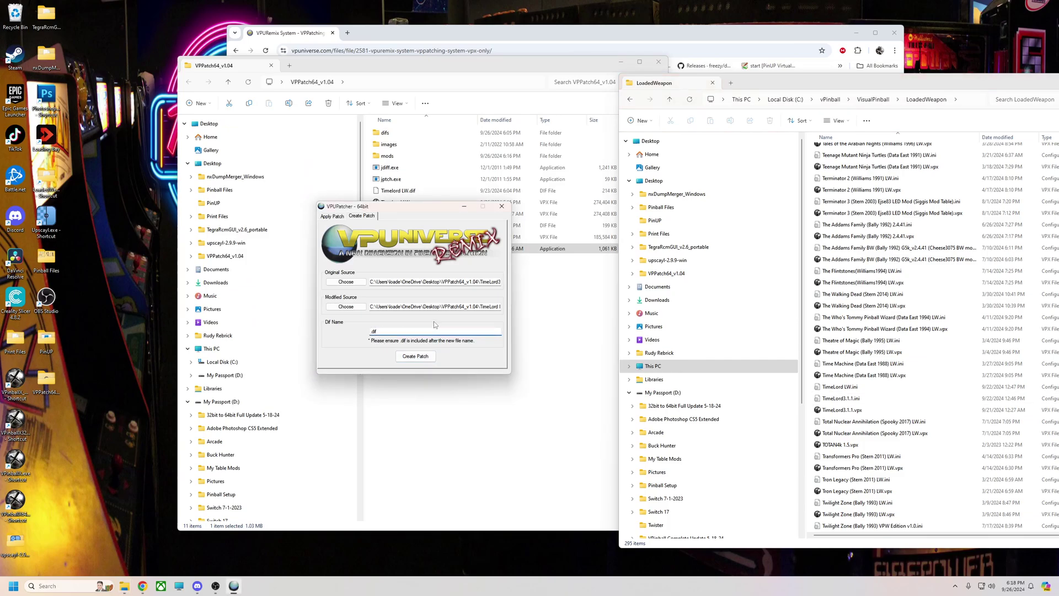
pyautogui.write('TimeLord Sidewall')
pyautogui.click(427, 360)
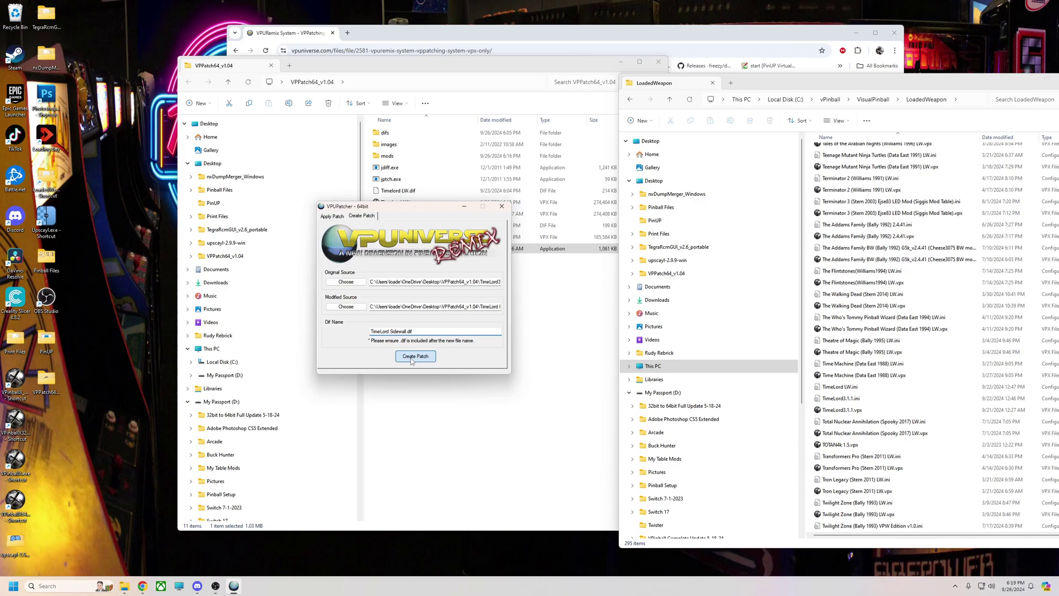
pyautogui.click(588, 321)
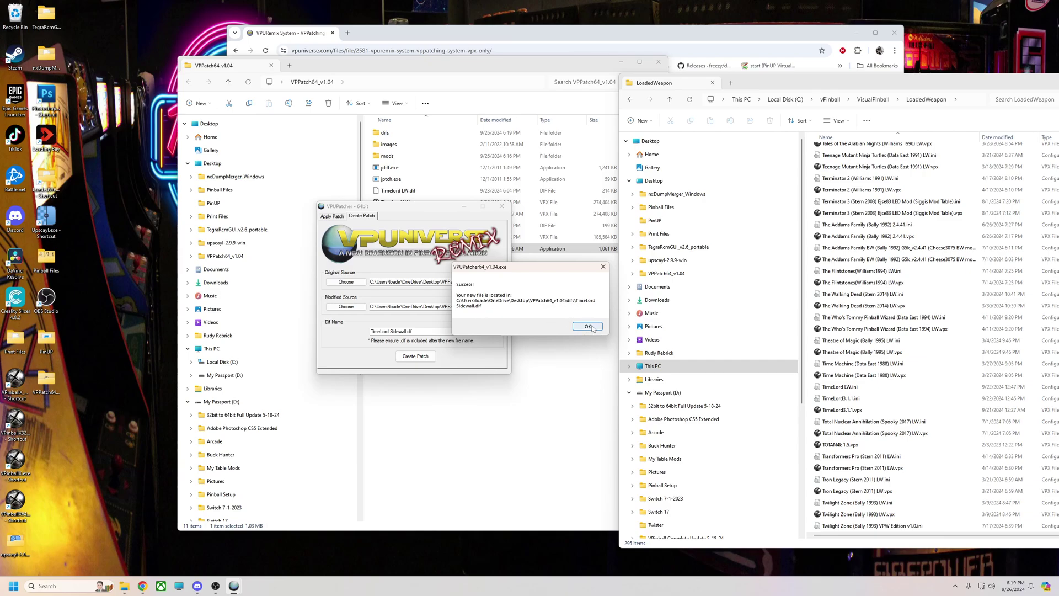
pyautogui.click(587, 326)
pyautogui.click(502, 206)
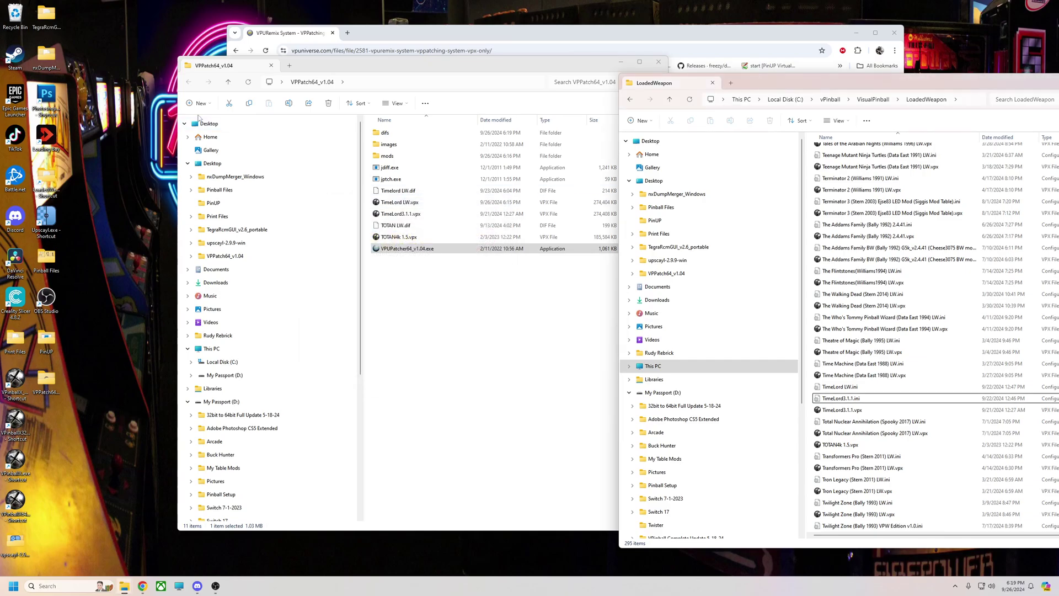
# - Open the difs folder in VPPatch64_v1.04 and check the new TimeLord Sidewall.dif next to the existing TimeLord Sidewalls.dif
pyautogui.doubleClick(385, 134)
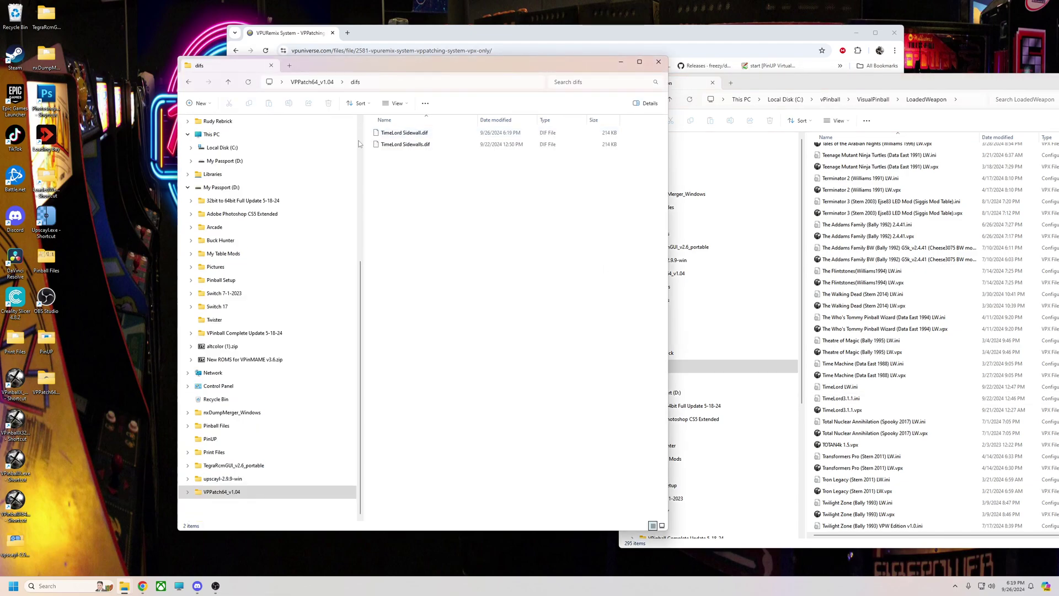
pyautogui.click(395, 135)
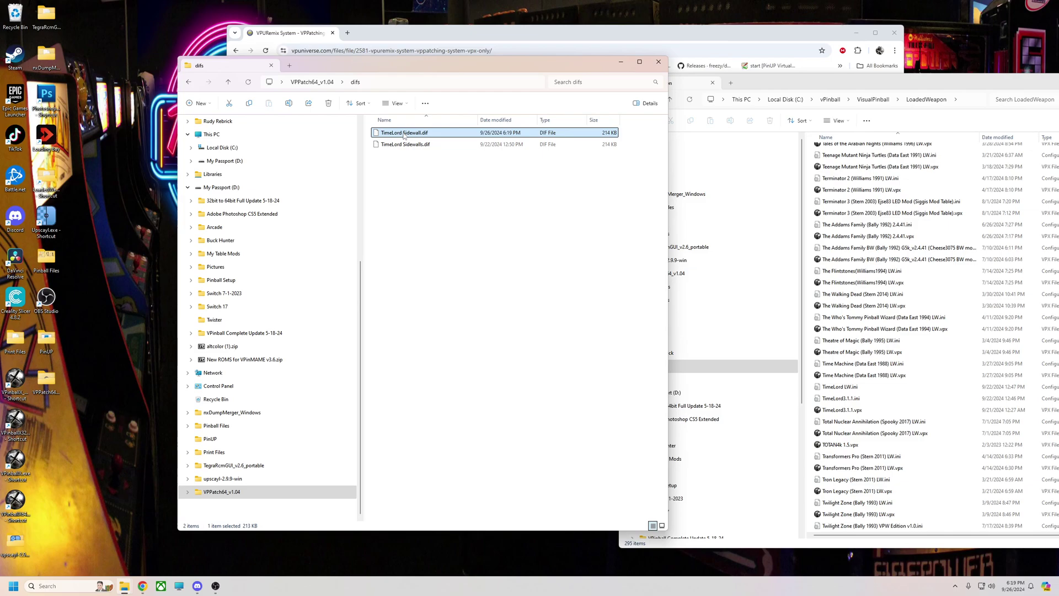
pyautogui.click(397, 146)
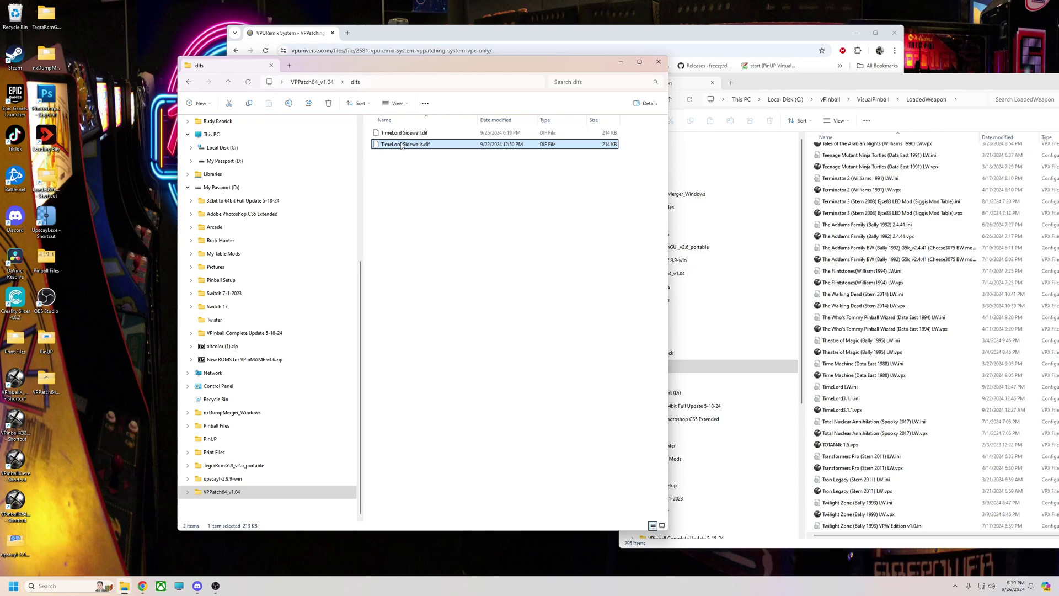
pyautogui.moveTo(399, 145); pyautogui.dragTo(475, 191)
pyautogui.moveTo(426, 65); pyautogui.dragTo(448, 71)
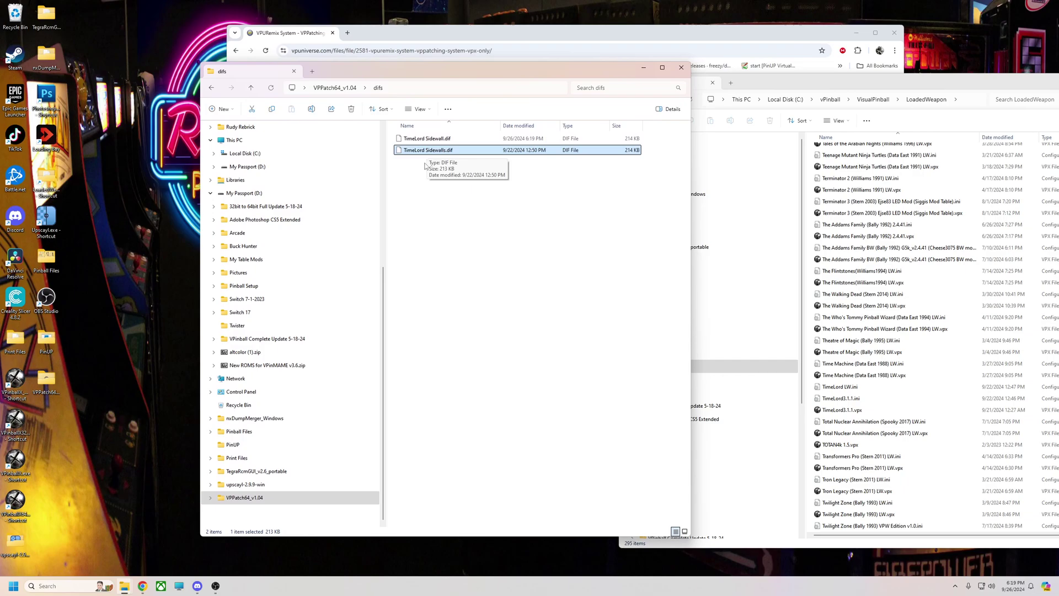
# - Close the difs and LoadedWeapon folder windows to return to the VPURemix page in the browser
pyautogui.click(681, 67)
pyautogui.moveTo(782, 83); pyautogui.dragTo(487, 62)
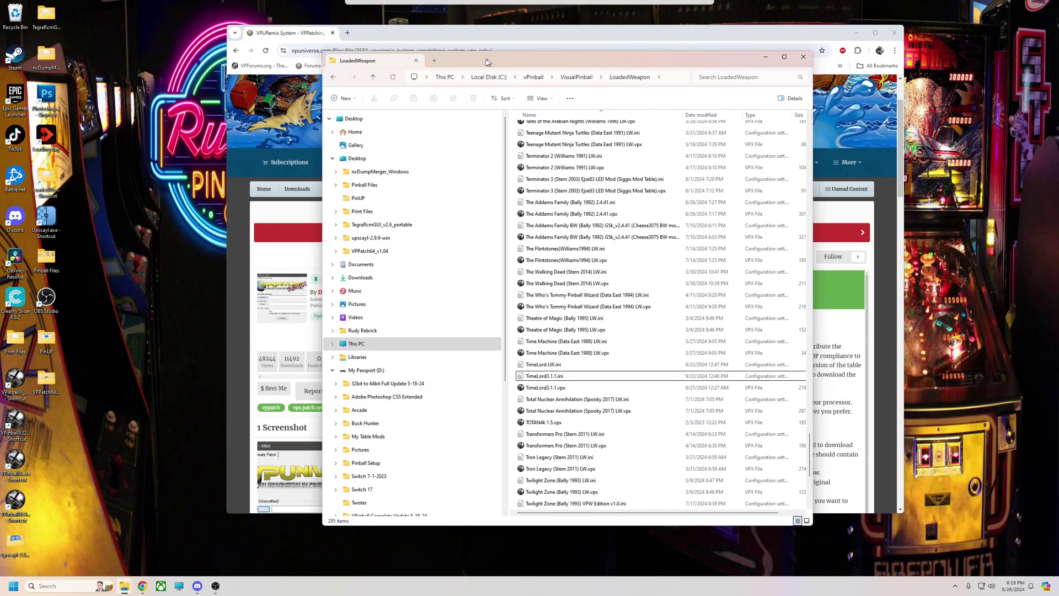
pyautogui.click(792, 57)
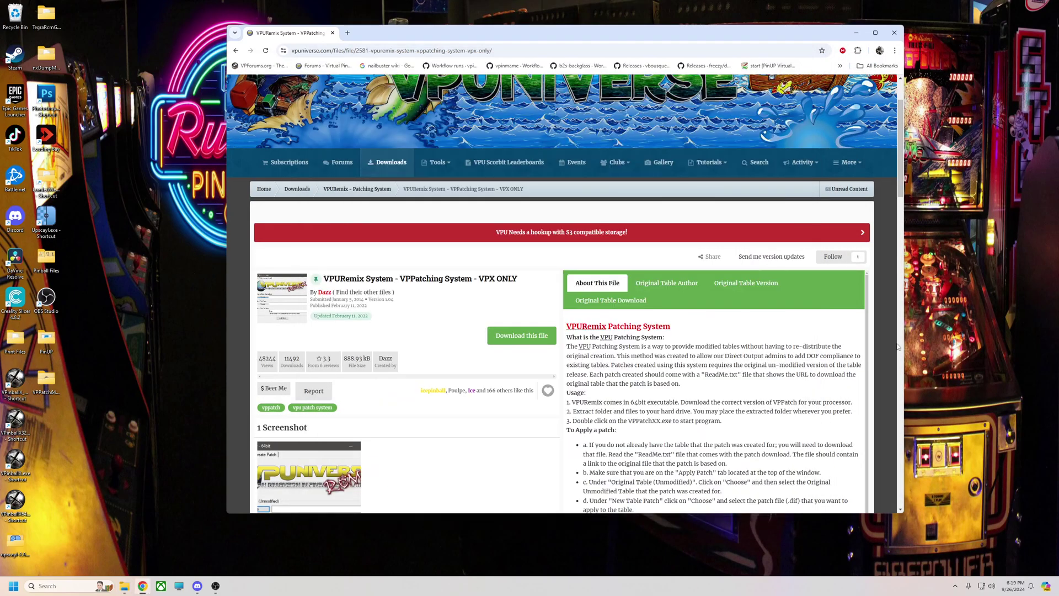